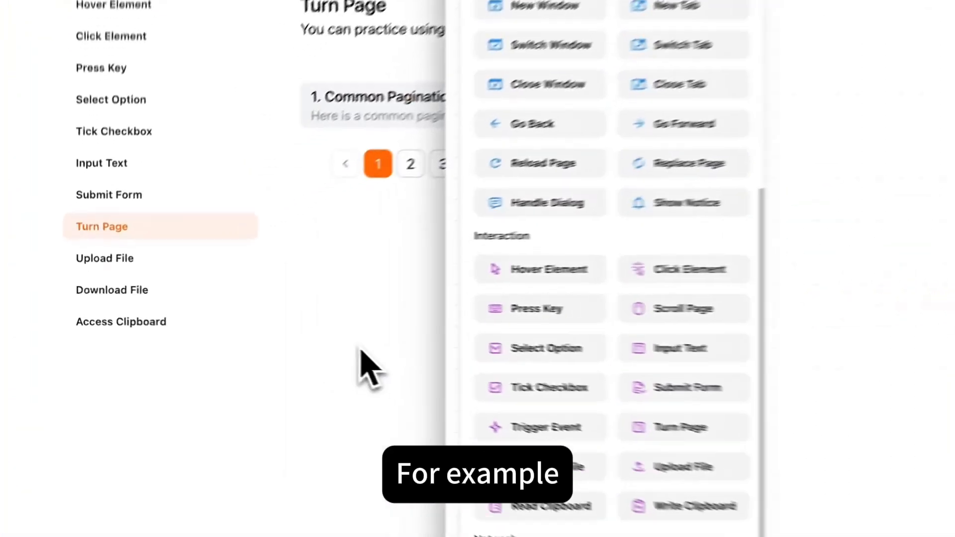
- Try out the Common Pagination on the practice page by going through pages 2, 3 and 4
left_click(241, 321)
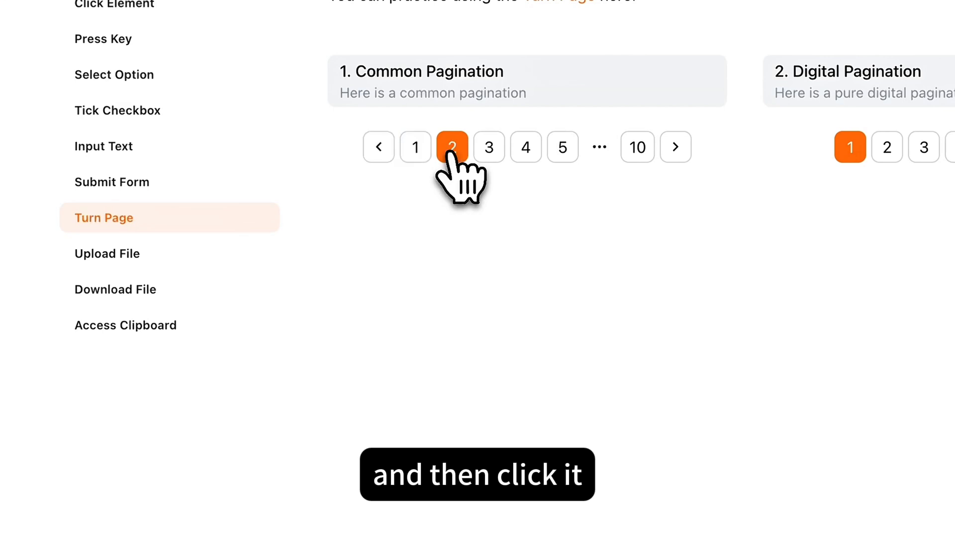
left_click(494, 149)
left_click(526, 150)
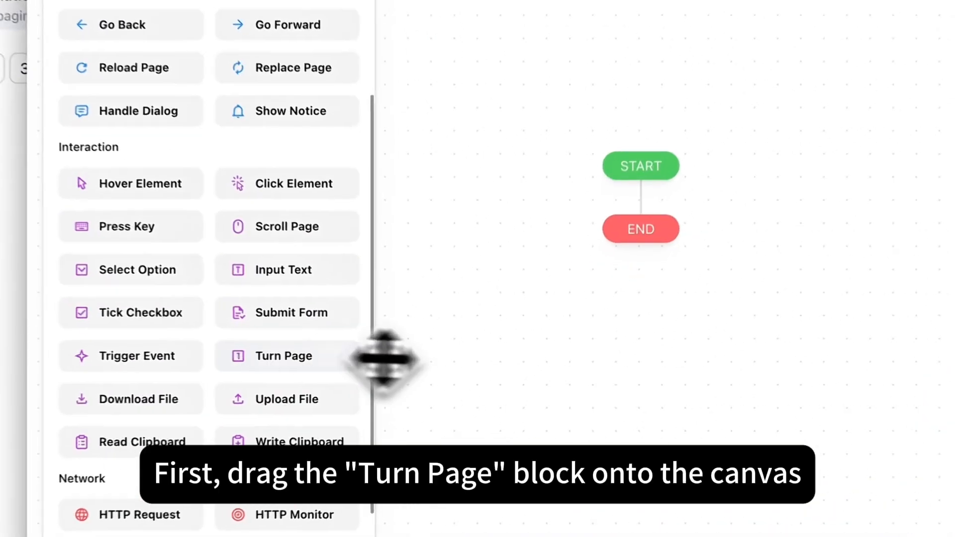
- Add a Turn Page block between START and END and pick the Common Pagination's highlighted page 1 button for its target element
left_click_drag(356, 356, 634, 190)
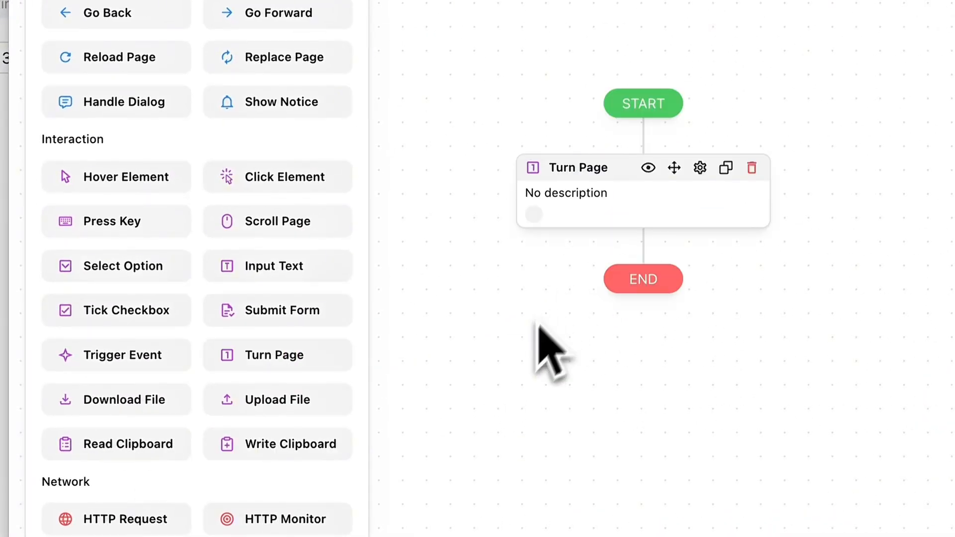
left_click(630, 205)
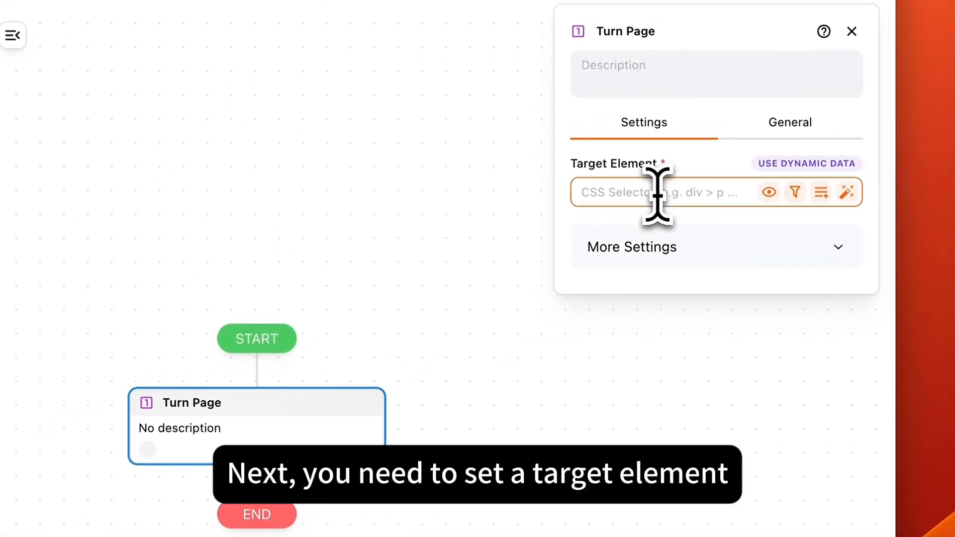
left_click(847, 194)
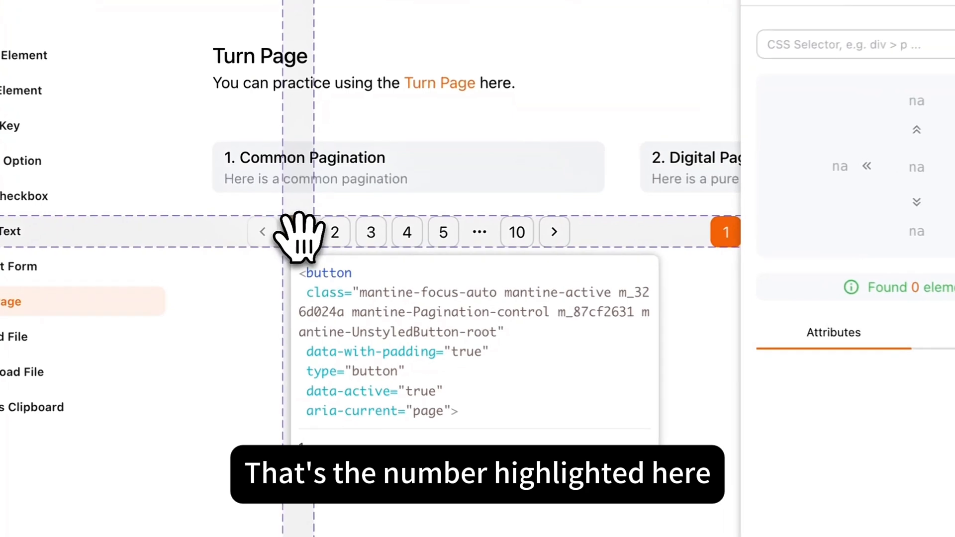
left_click(250, 220)
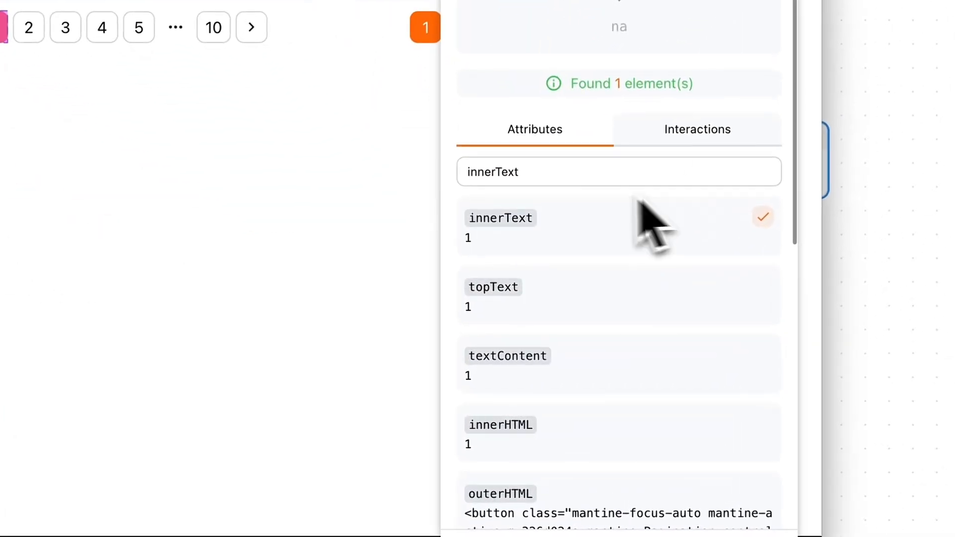
- Test the Turn Page interaction on the picked element and accept it as the block's target element
left_click(611, 273)
left_click(562, 181)
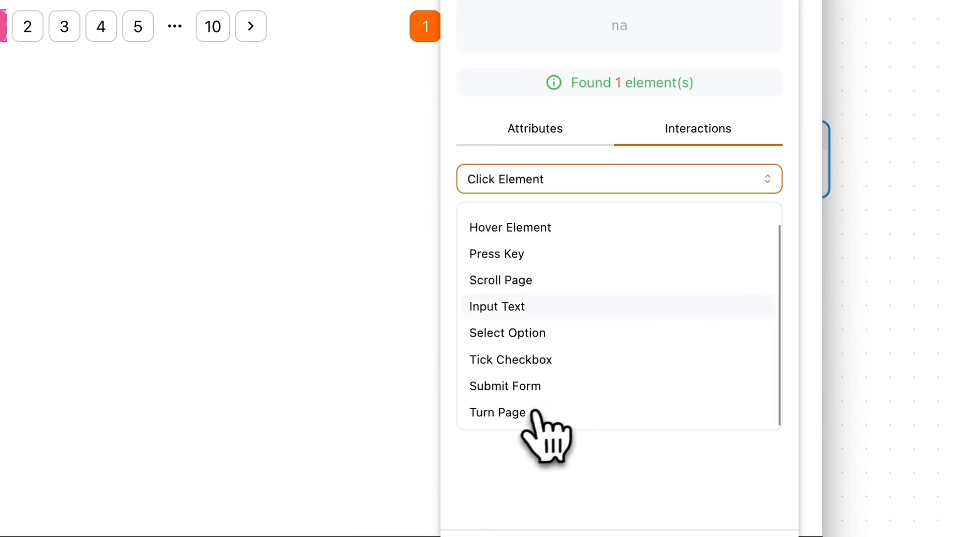
left_click(534, 413)
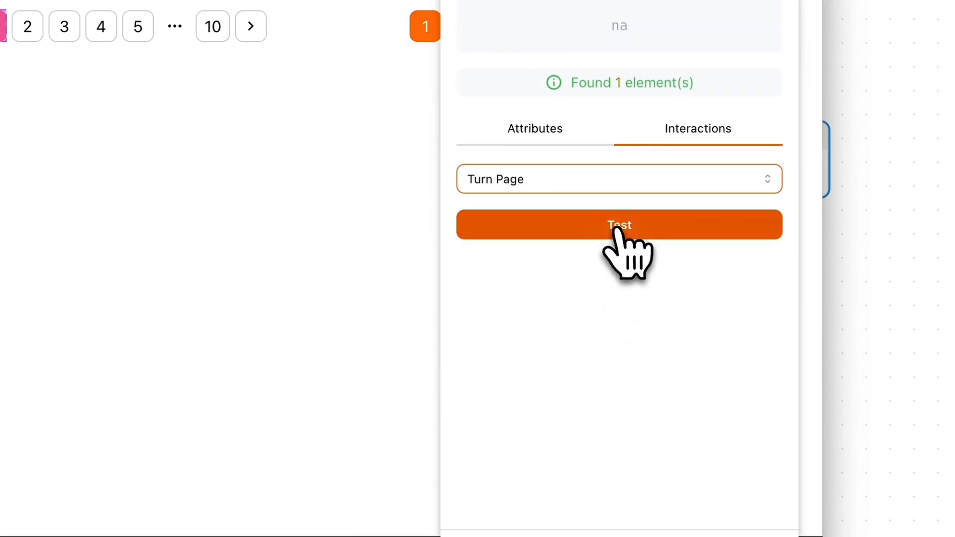
left_click(617, 226)
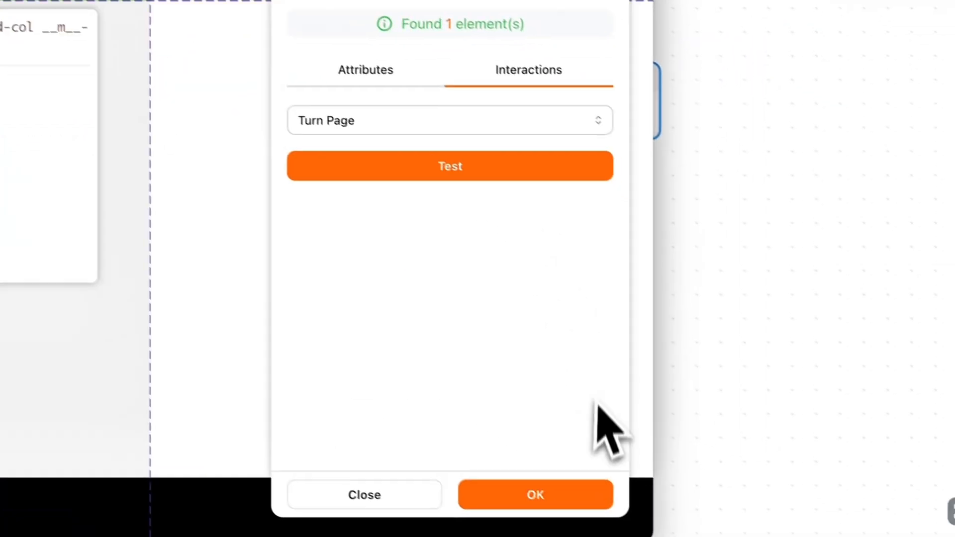
left_click(465, 465)
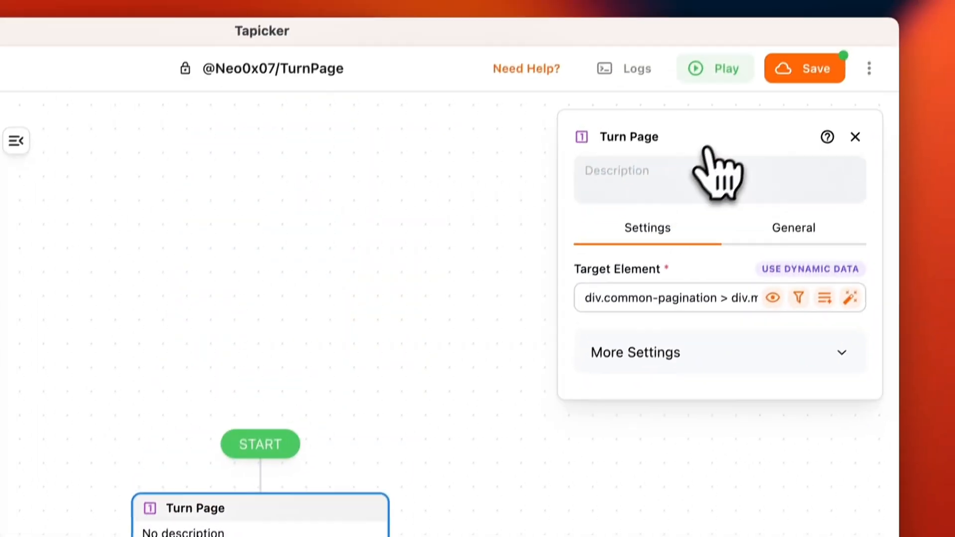
- Run the TurnPage recipe and check the pagination on the practice page, then return to the recipe editor
left_click(712, 88)
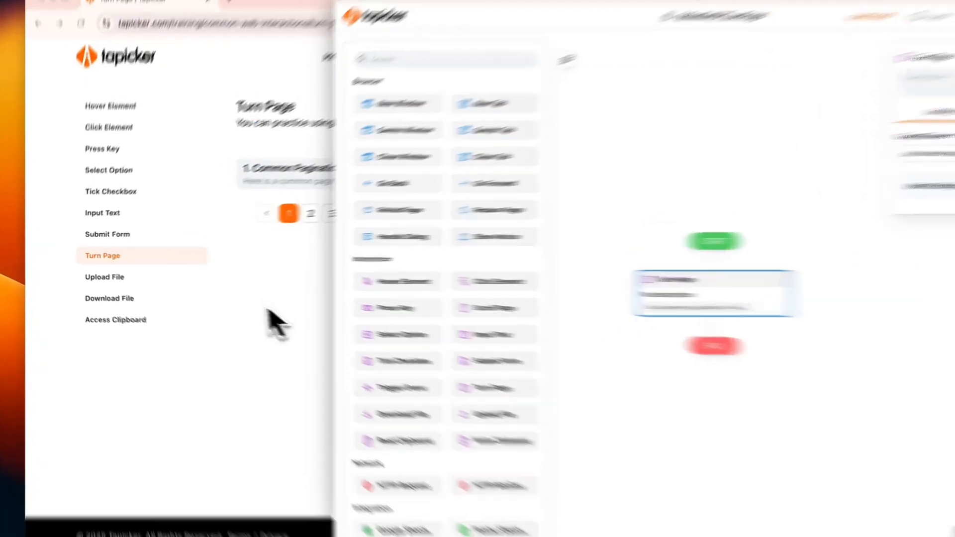
left_click(233, 298)
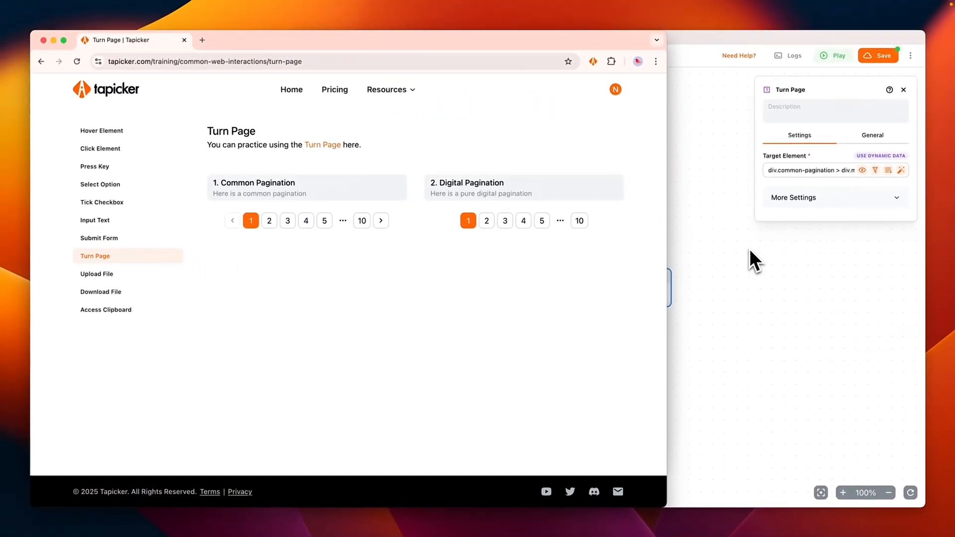
left_click(749, 250)
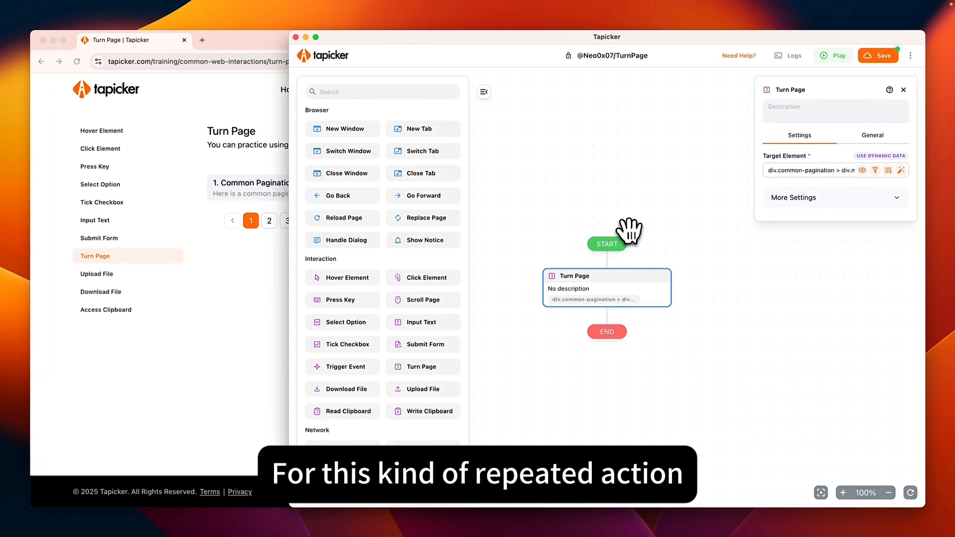
- Add a Loop block between START and Turn Page, and move the Turn Page block inside it
scroll(362, 171, "up", 5)
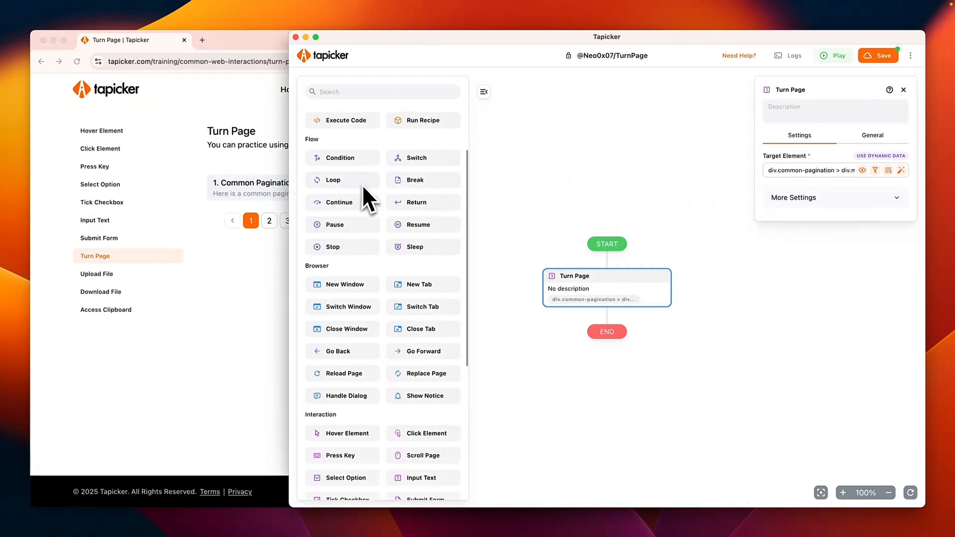
left_click_drag(354, 186, 369, 188)
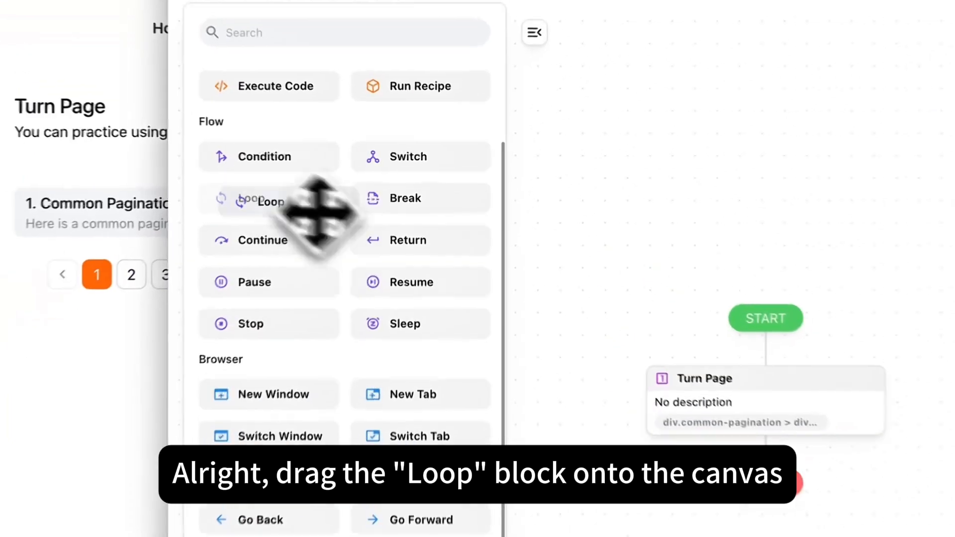
left_click_drag(319, 213, 776, 358)
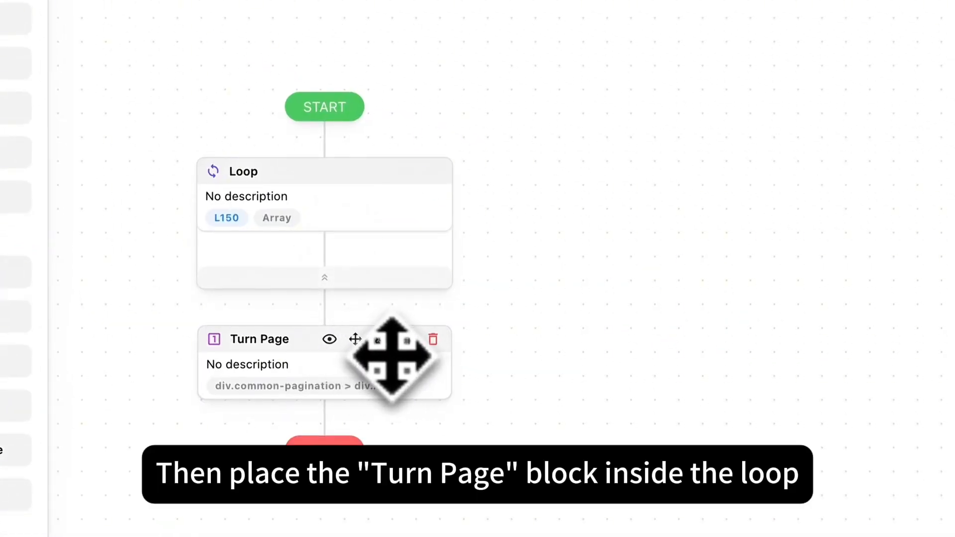
left_click_drag(356, 340, 380, 264)
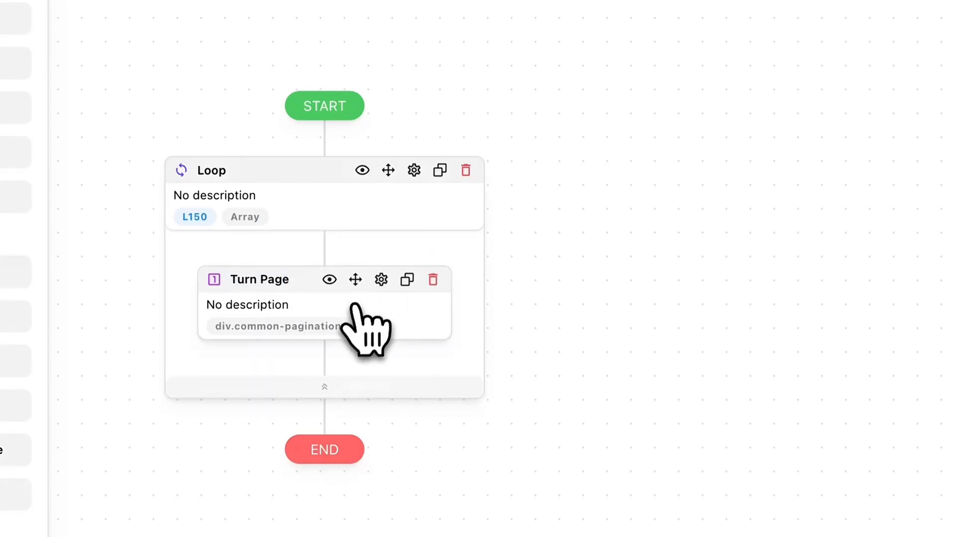
- Set the Turn Page block's minimum wait time to 1 second
left_click(270, 295)
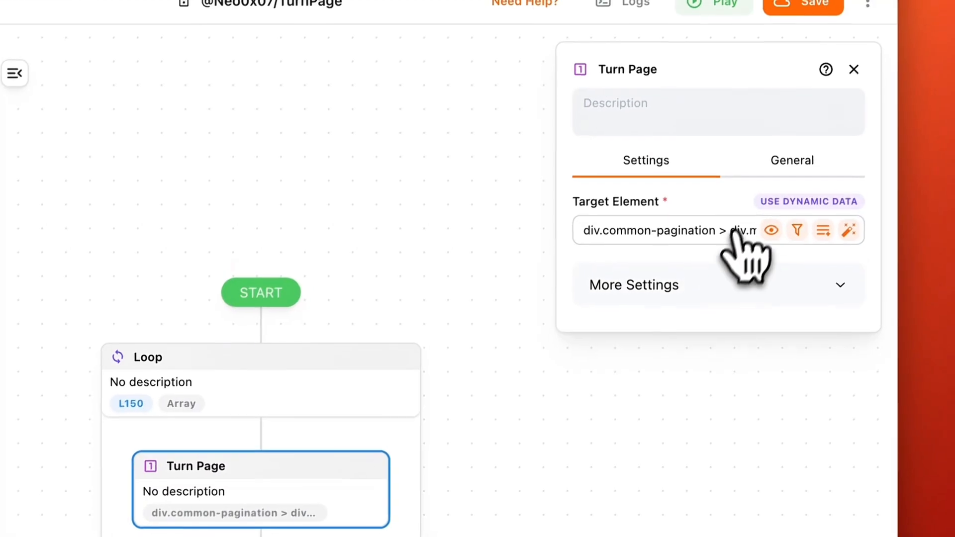
left_click(791, 161)
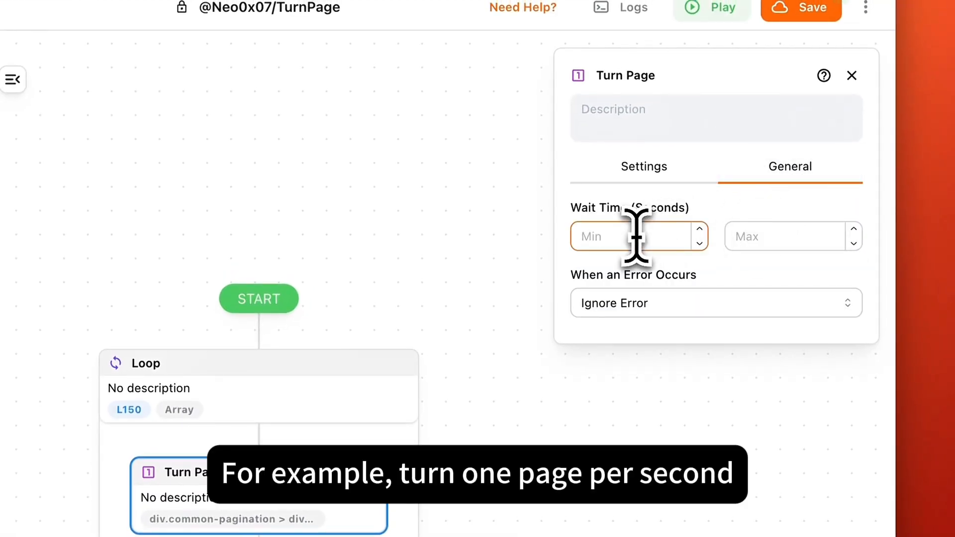
type("1")
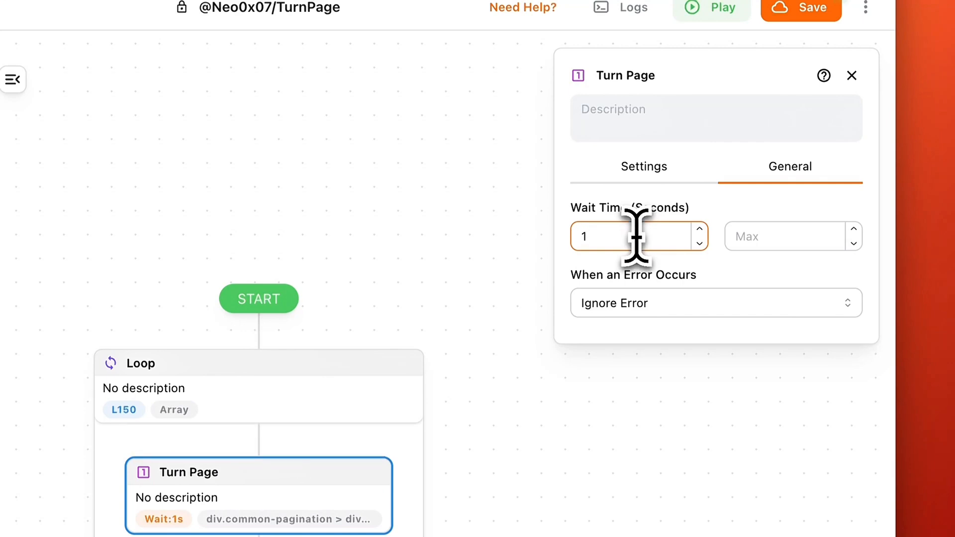
- Set the Loop block's type to Number with an end value of 3
left_click(233, 380)
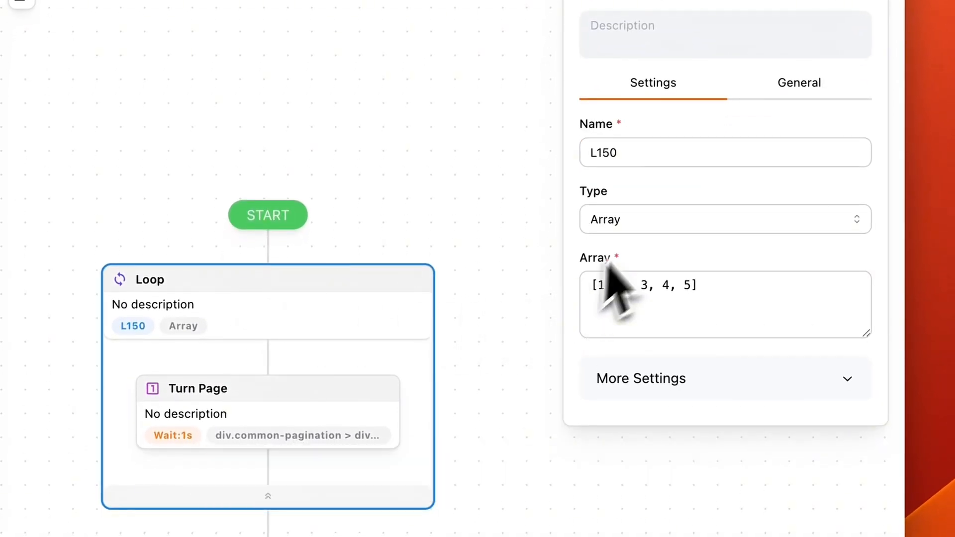
left_click(641, 223)
left_click(634, 291)
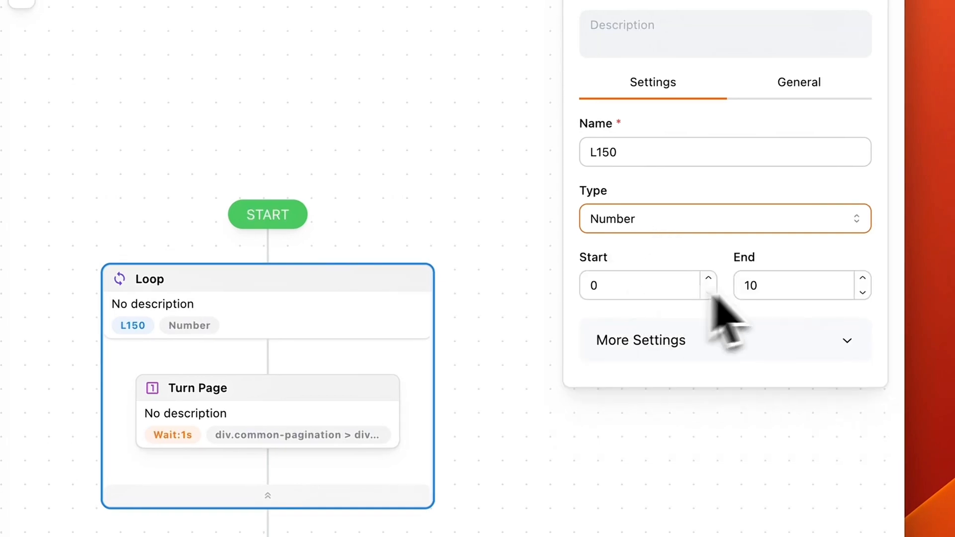
left_click(776, 286)
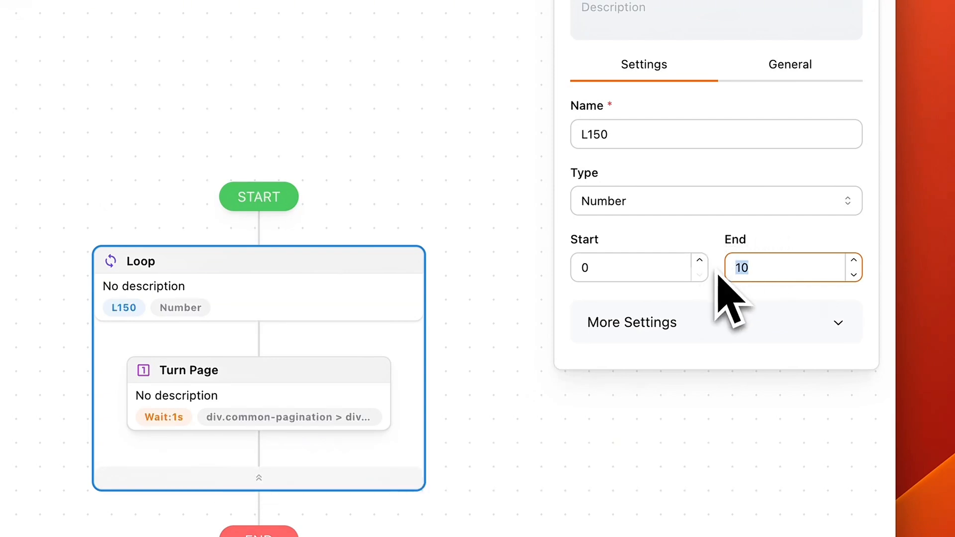
type("3")
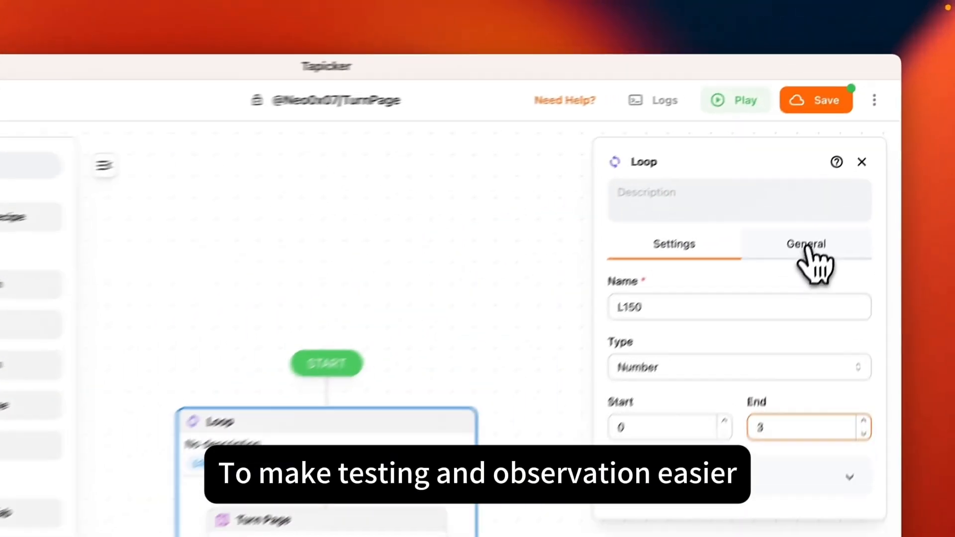
- Set the Loop block's minimum wait time to 3 seconds and run the recipe
left_click(876, 138)
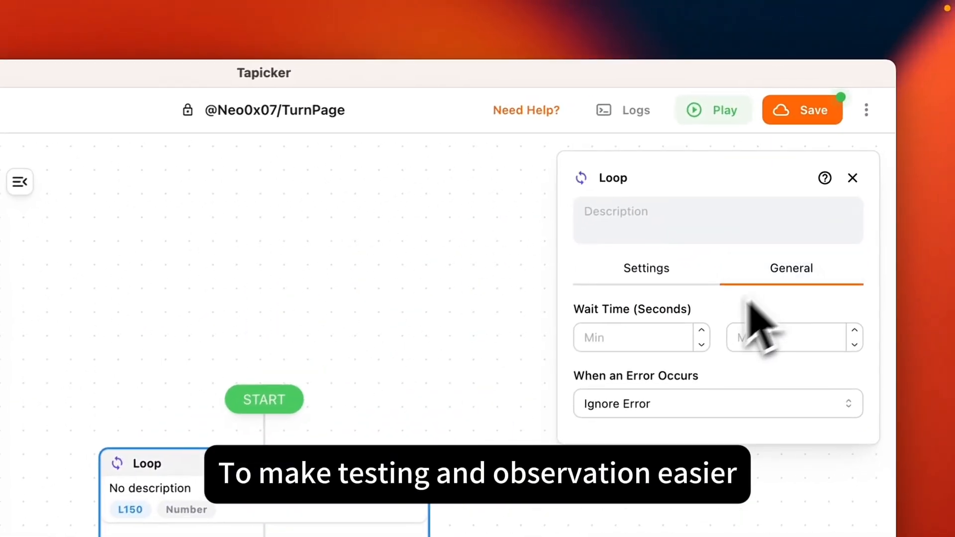
left_click(778, 172)
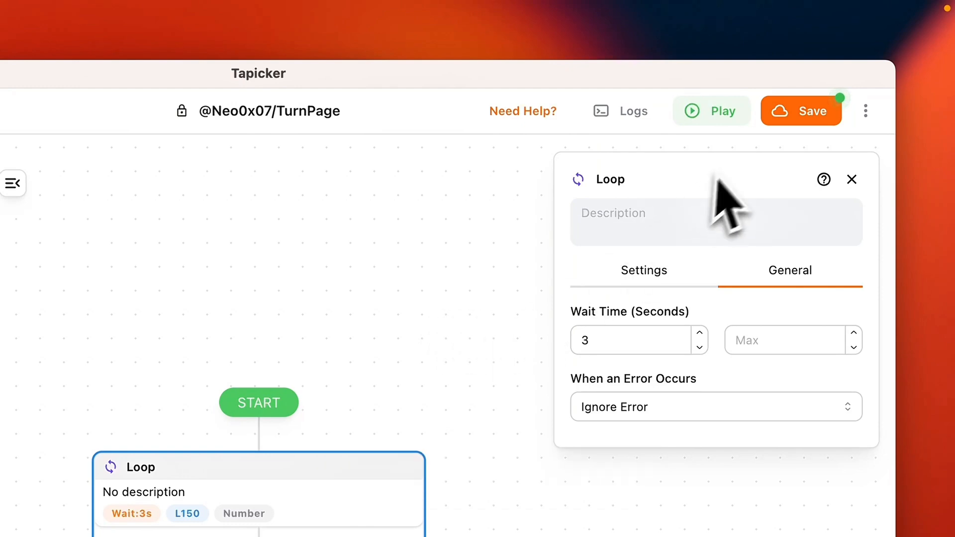
left_click(696, 116)
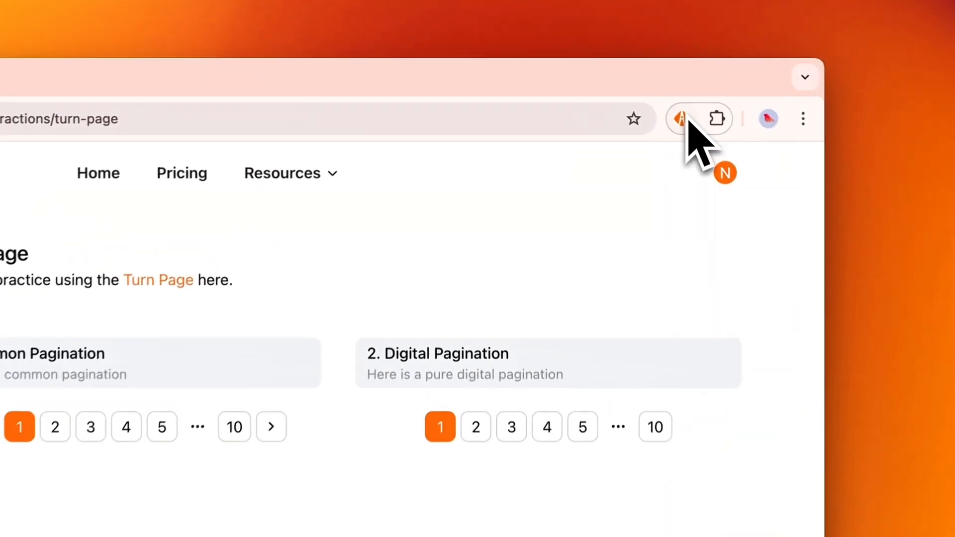
- Open the TurnPage recipe for editing from the Tapicker browser extension's list of created recipes
left_click(689, 123)
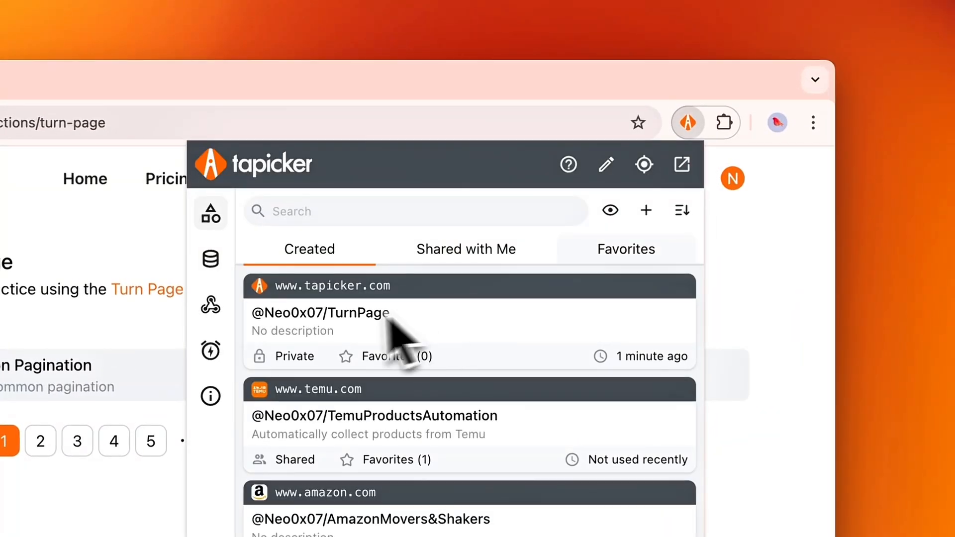
mouse_move(347, 312)
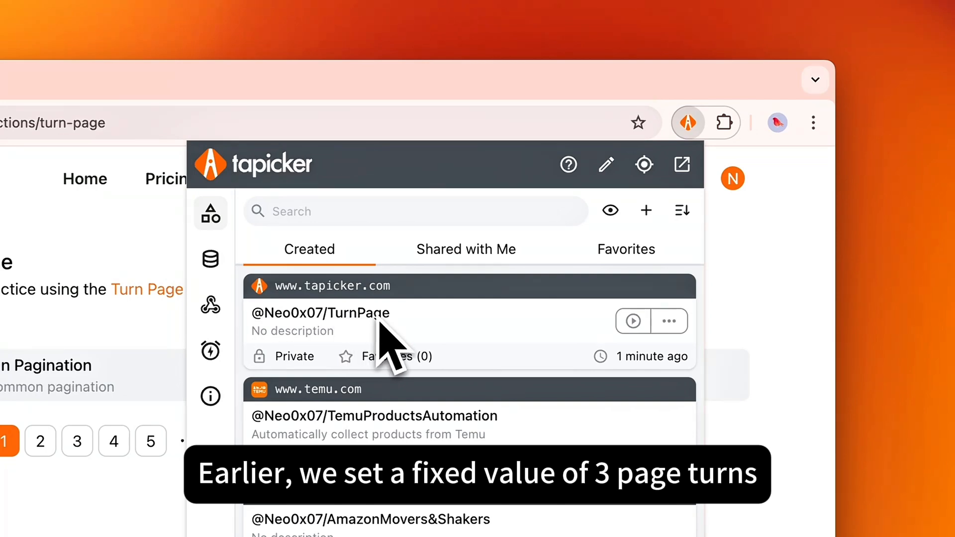
left_click_drag(463, 322, 463, 323)
left_click(463, 323)
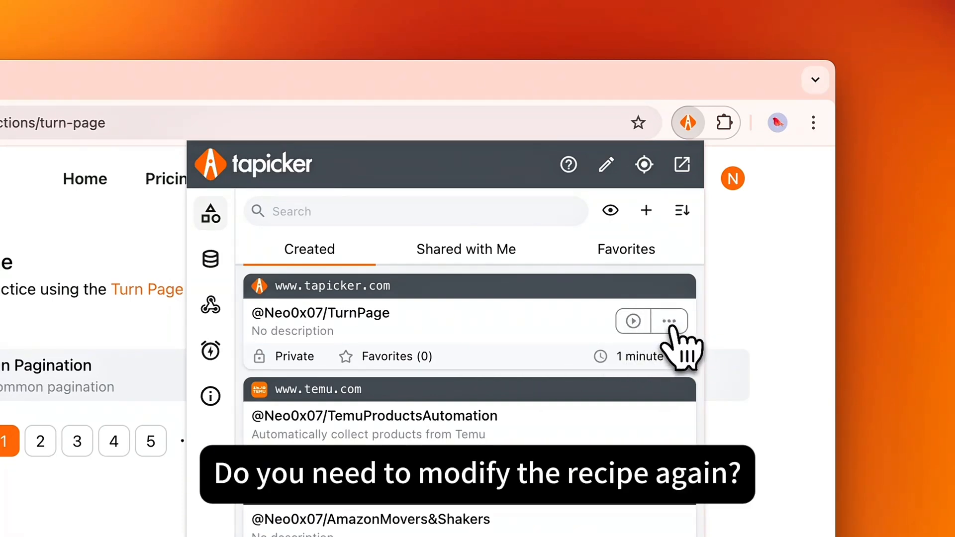
left_click(669, 321)
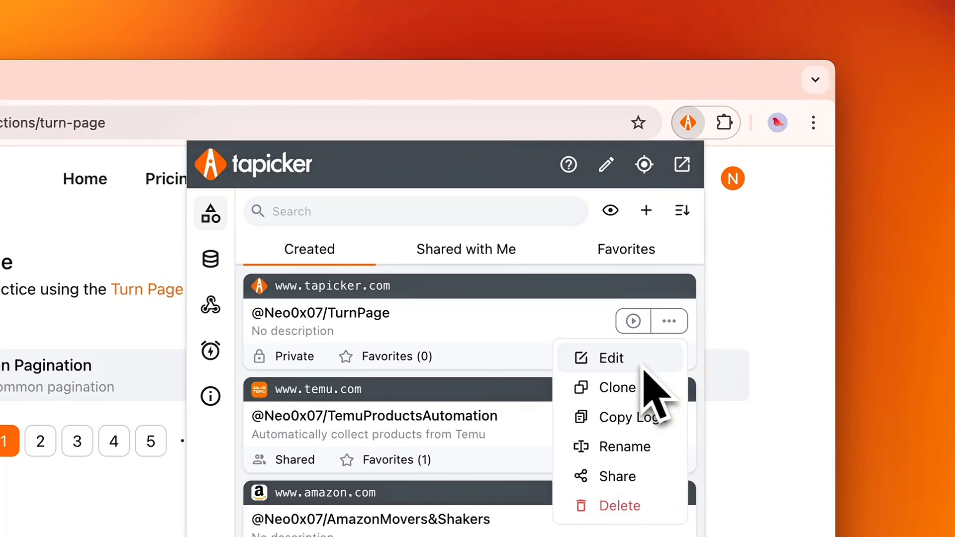
left_click(644, 368)
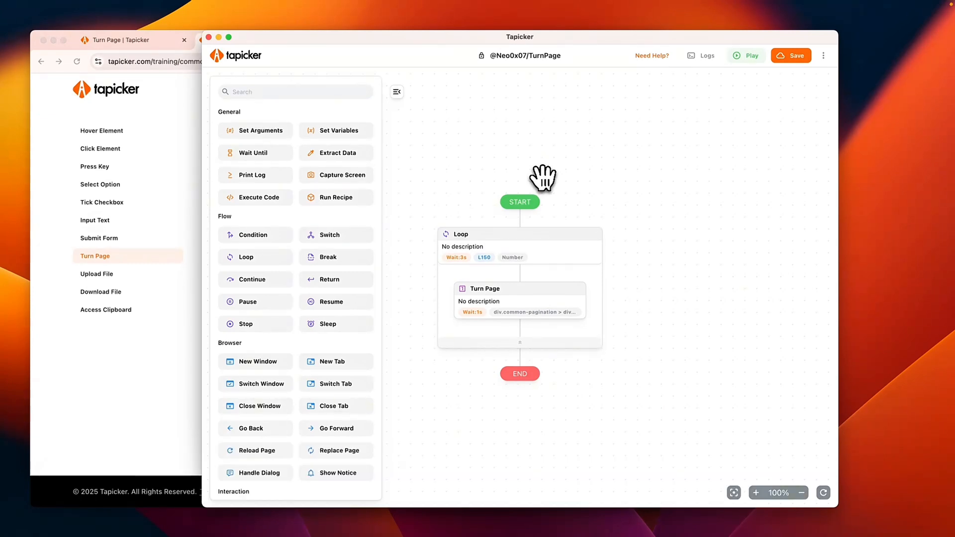
- Check the Loop block's settings and add a Set Arguments block between START and the Loop
left_click(549, 254)
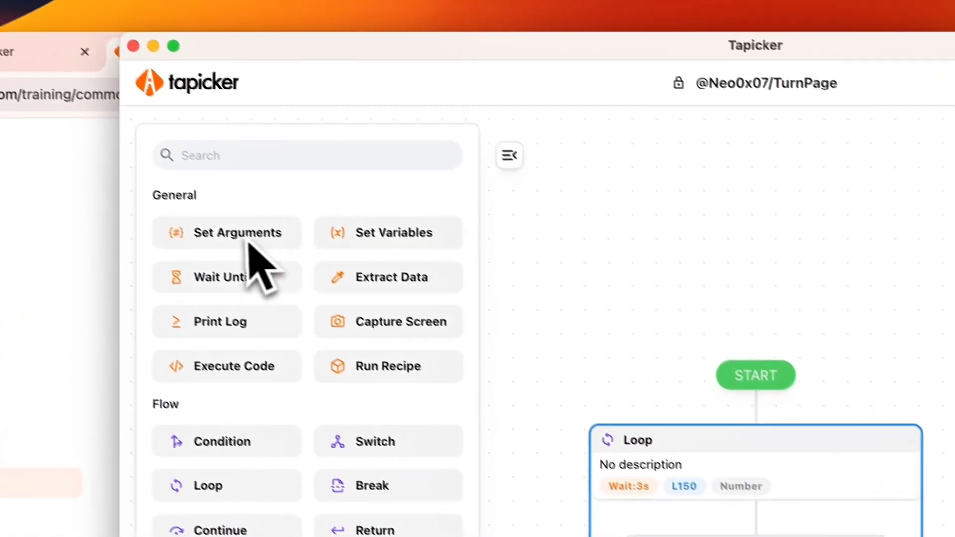
left_click(736, 393)
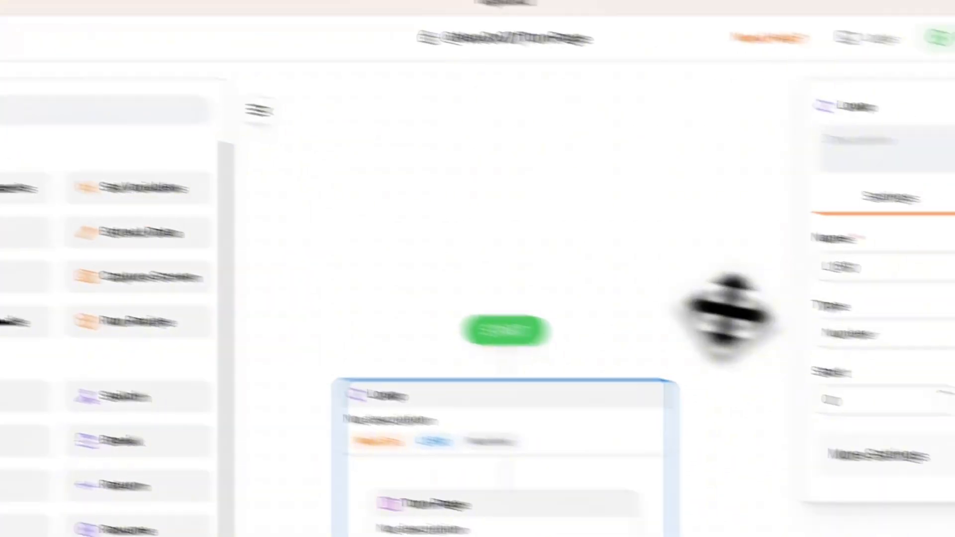
left_click_drag(366, 314, 340, 318)
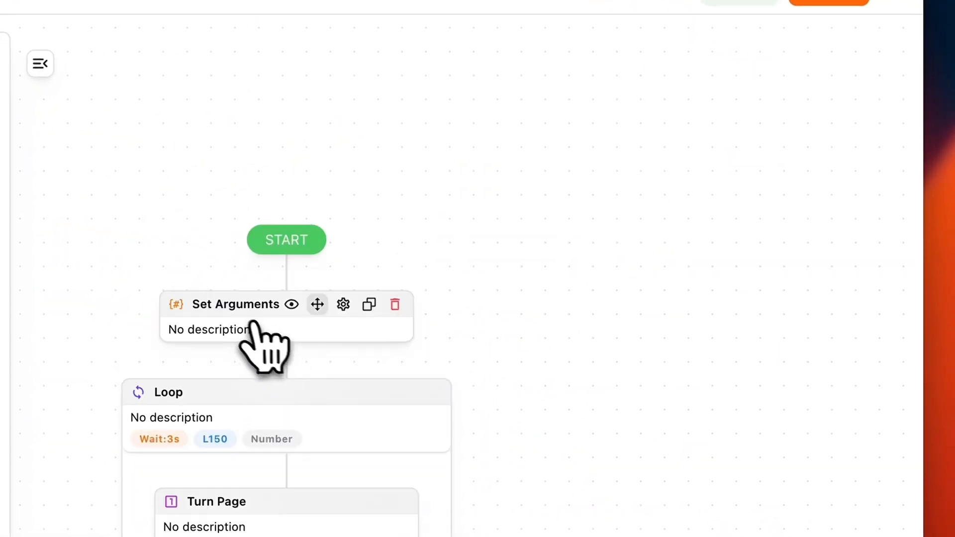
- Add a Number argument named MaxPages with a default value of 3 to the Set Arguments block
left_click(245, 321)
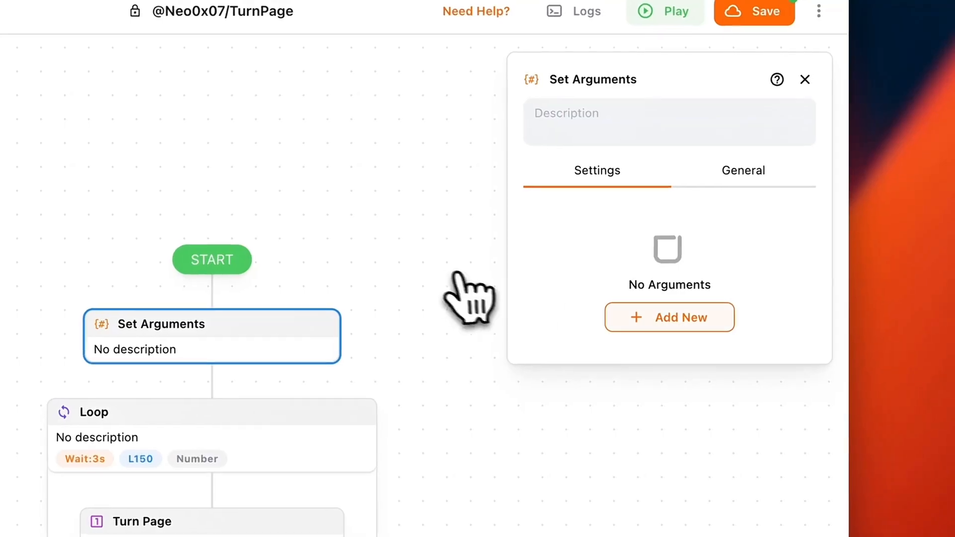
left_click(768, 302)
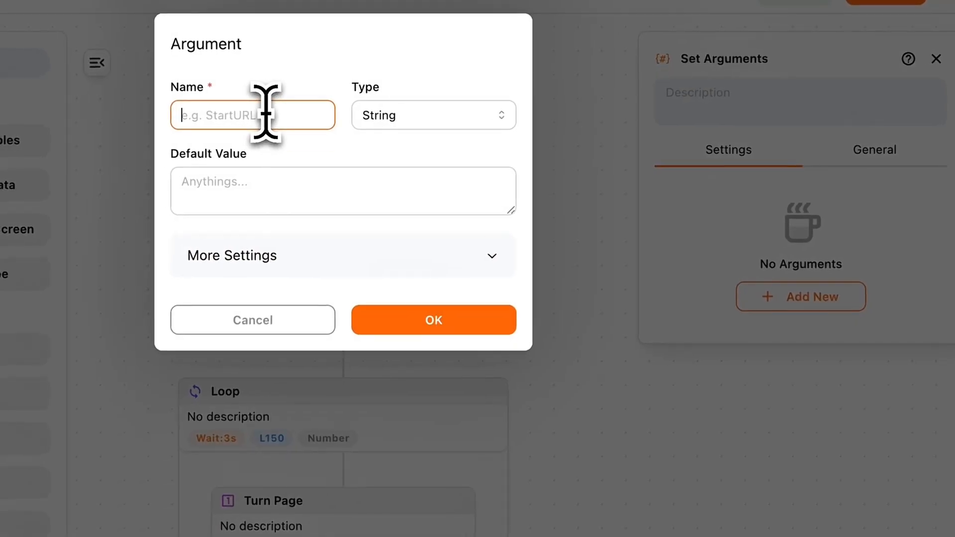
type("MaxPages")
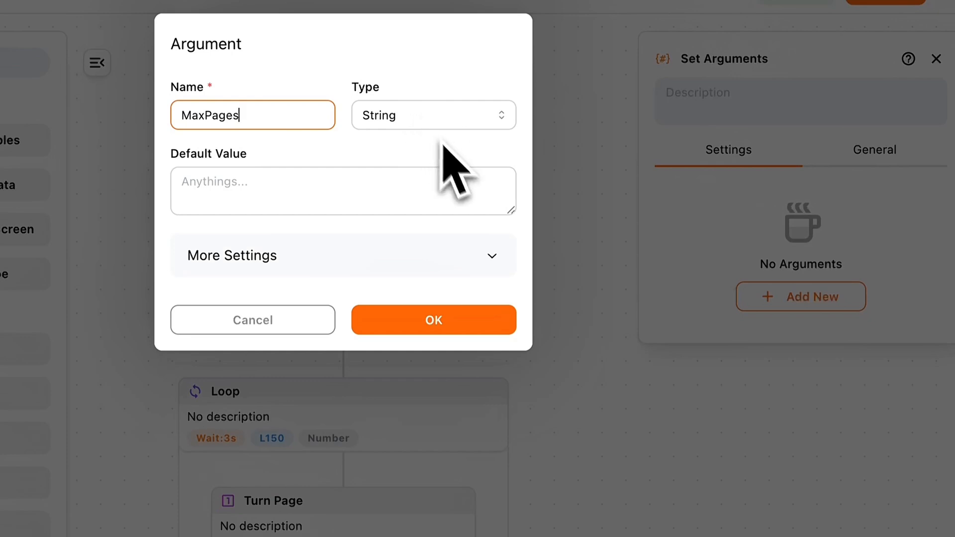
left_click(432, 120)
key("Return")
left_click(247, 181)
type("3")
left_click(433, 301)
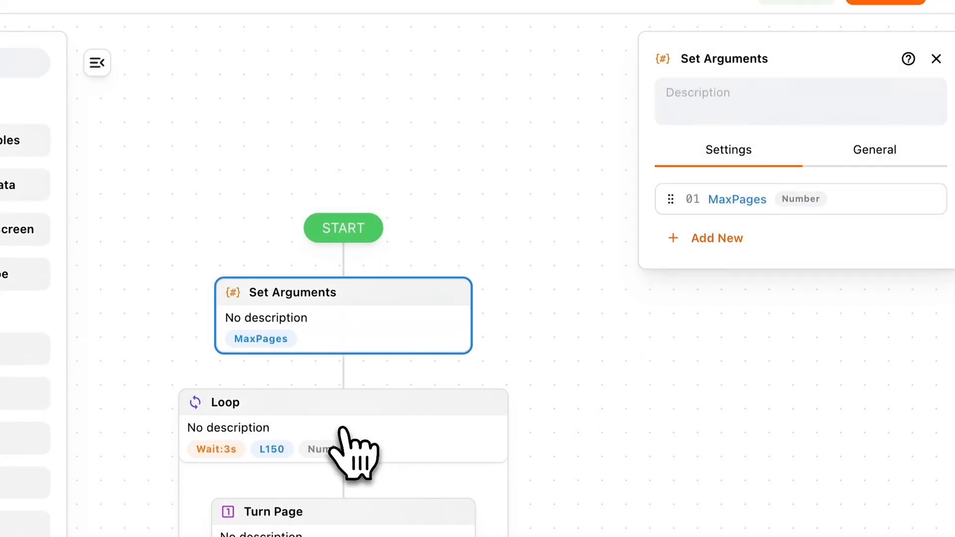
left_click(366, 437)
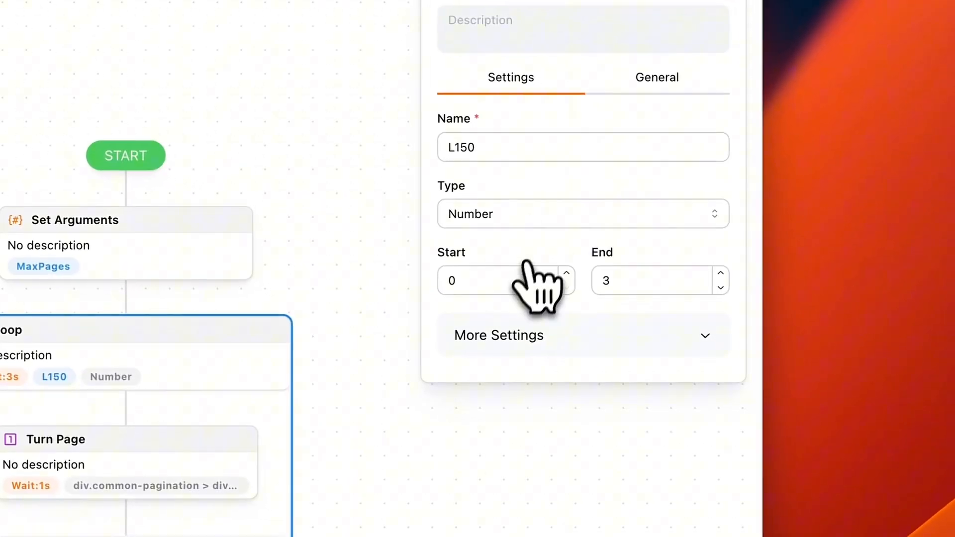
left_click(498, 214)
left_click(491, 298)
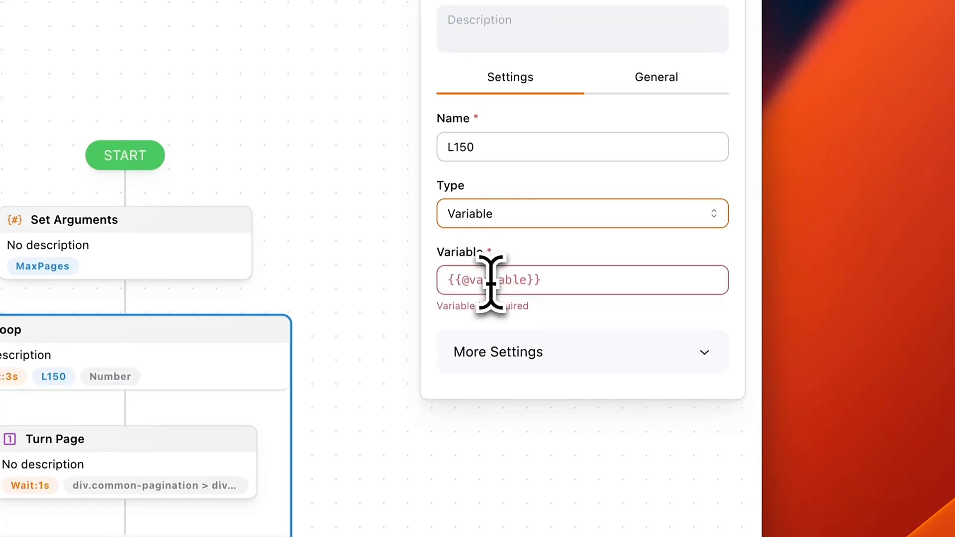
left_click(491, 280)
type("{{")
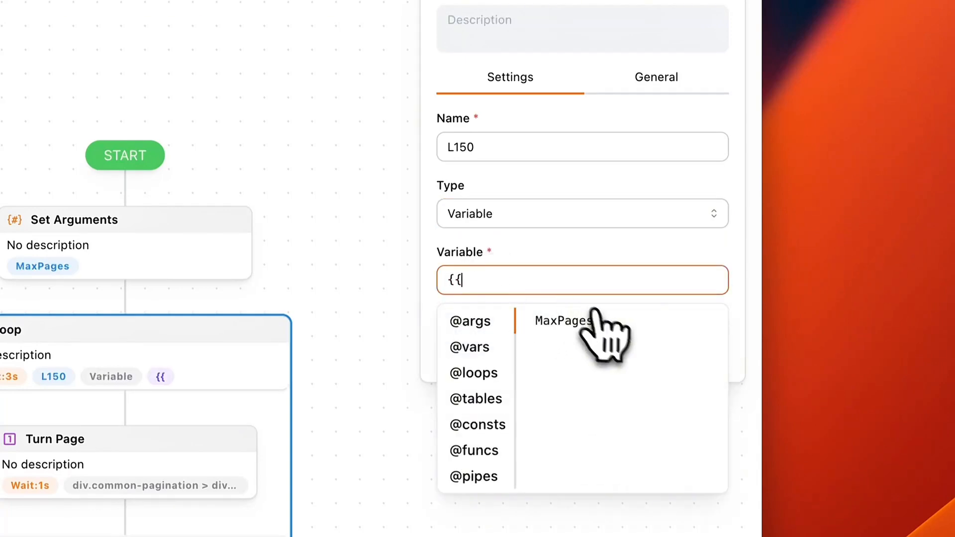
left_click(597, 323)
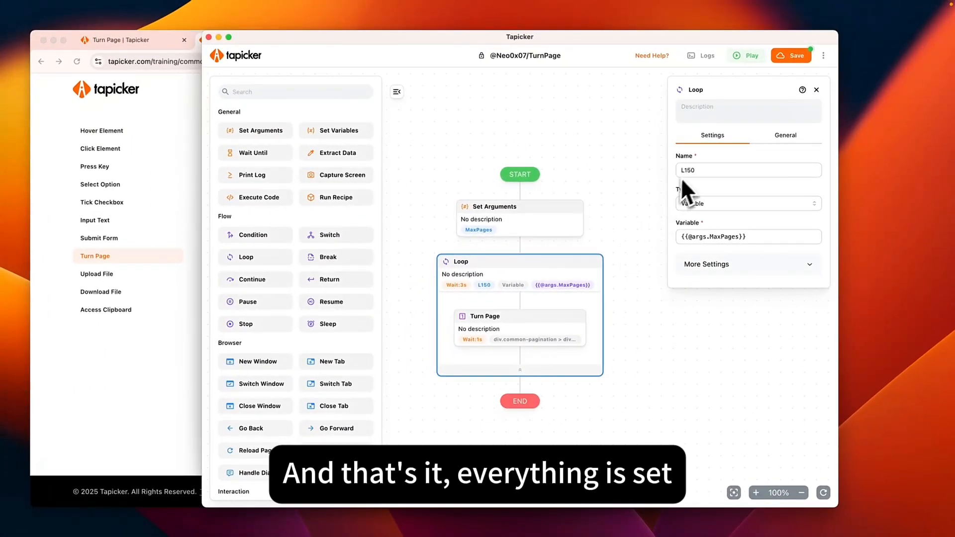
- Save the recipe and run TurnPage from the Tapicker browser extension with MaxPages set to 5
left_click(791, 57)
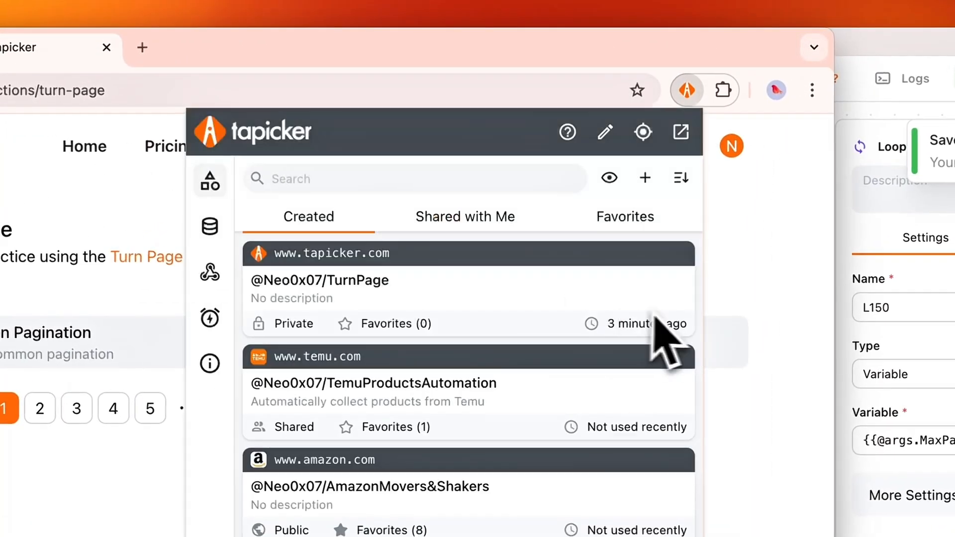
left_click(632, 288)
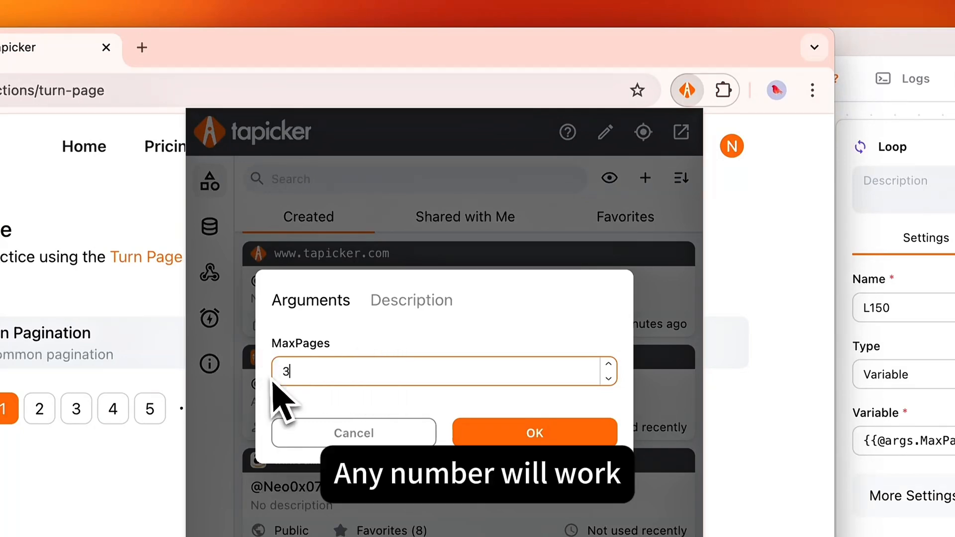
key("super+a")
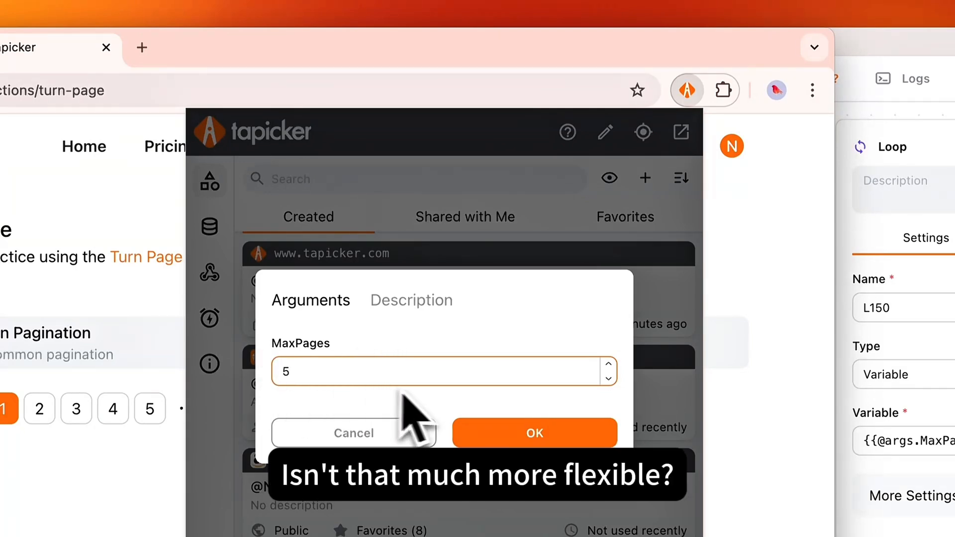
left_click(535, 433)
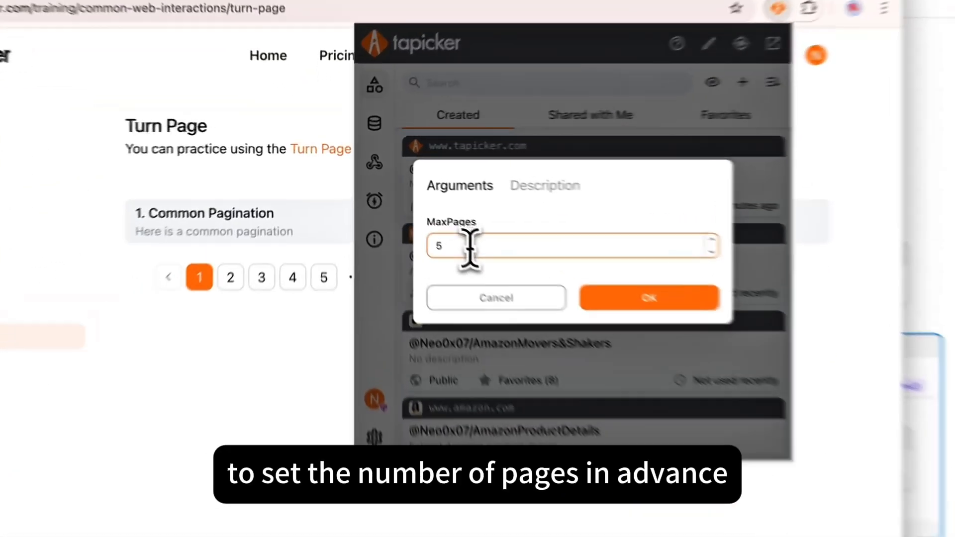
left_click_drag(405, 203, 380, 204)
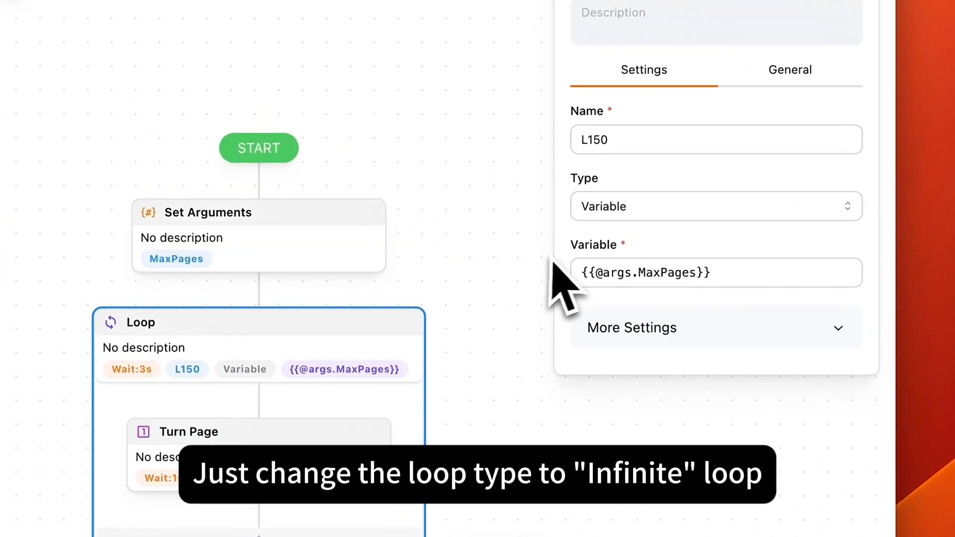
- Set the Loop block's type to Infinite and jump to page 10 of the Common Pagination on the practice page
left_click(658, 213)
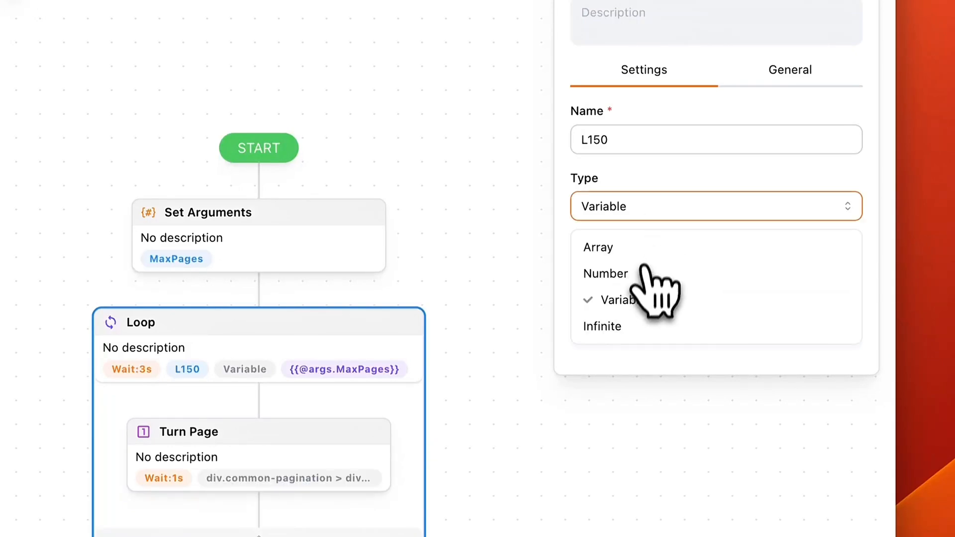
left_click(616, 326)
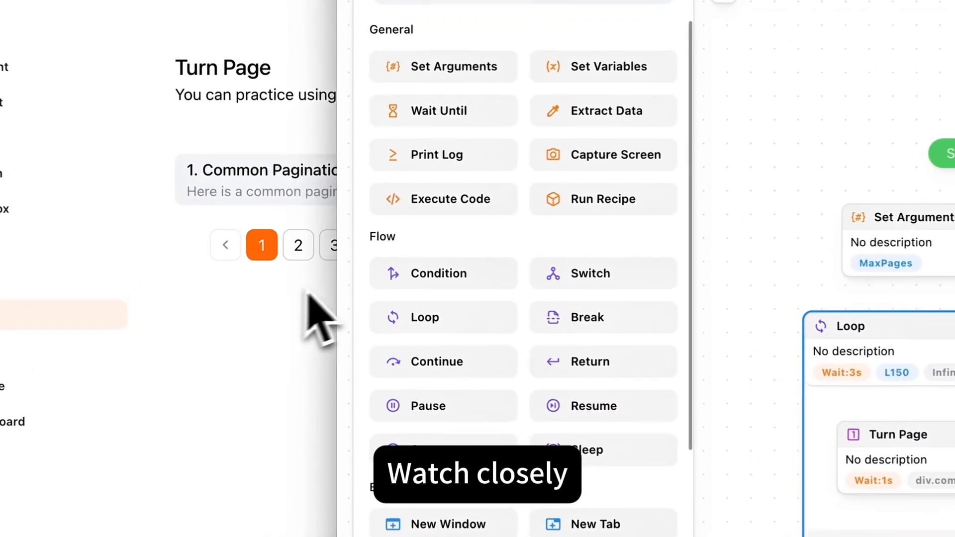
left_click(279, 241)
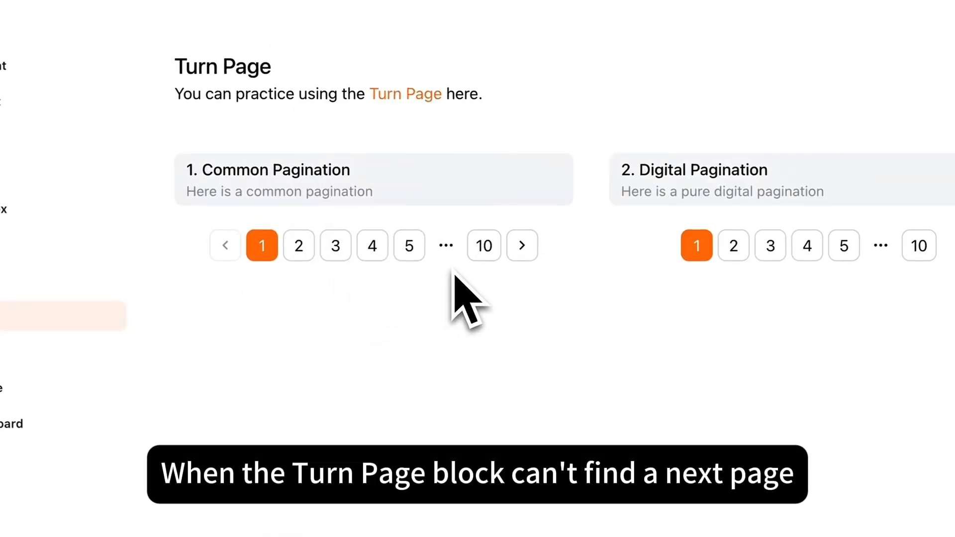
left_click(481, 249)
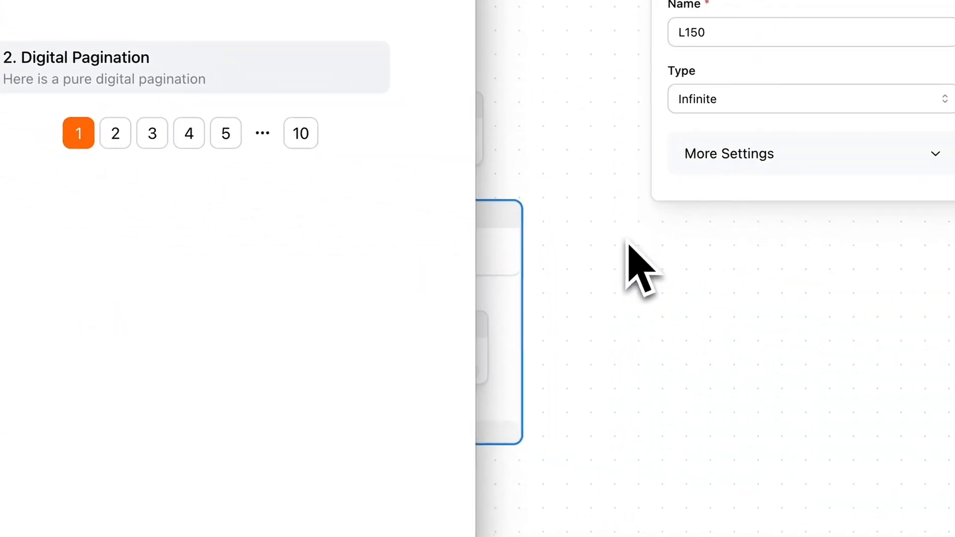
- Set the Turn Page block to Break Loop when an error occurs
left_click(470, 340)
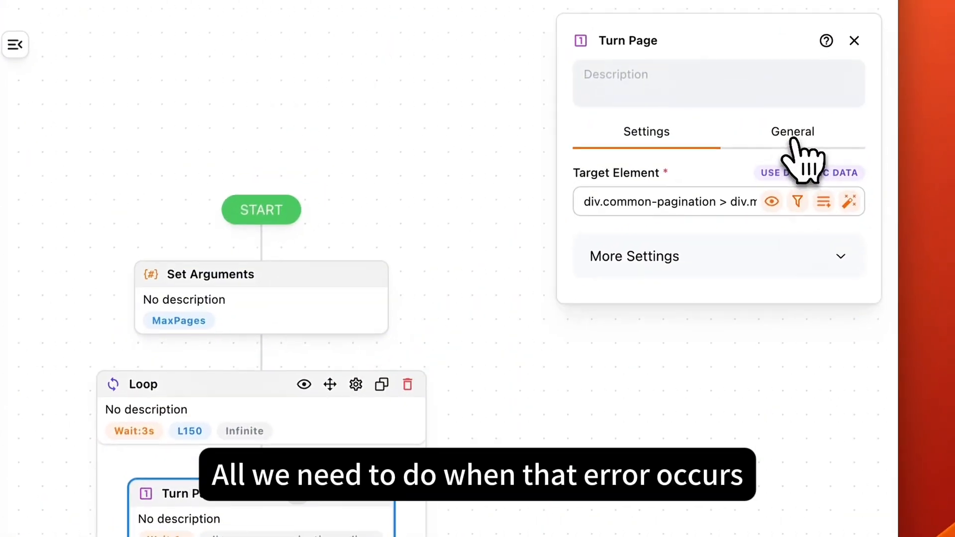
left_click(793, 139)
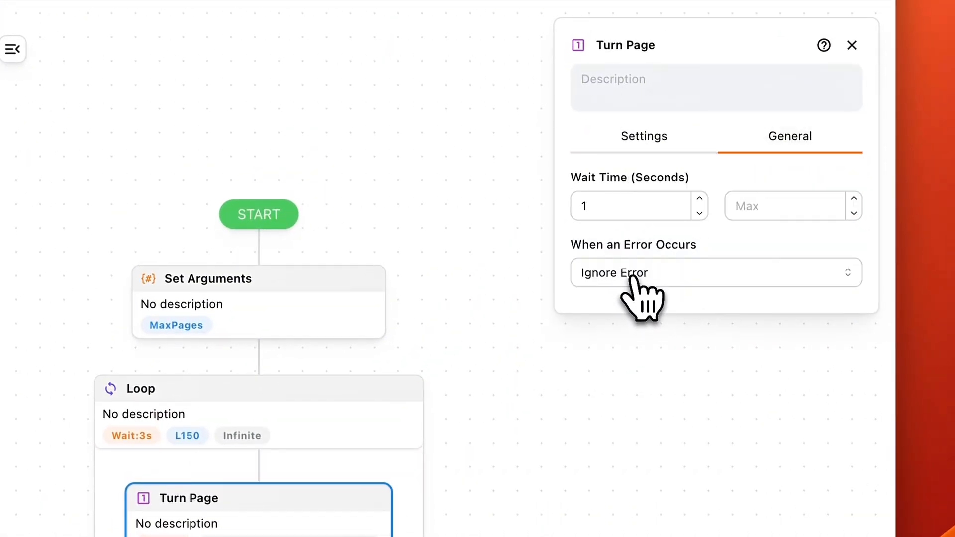
left_click(631, 284)
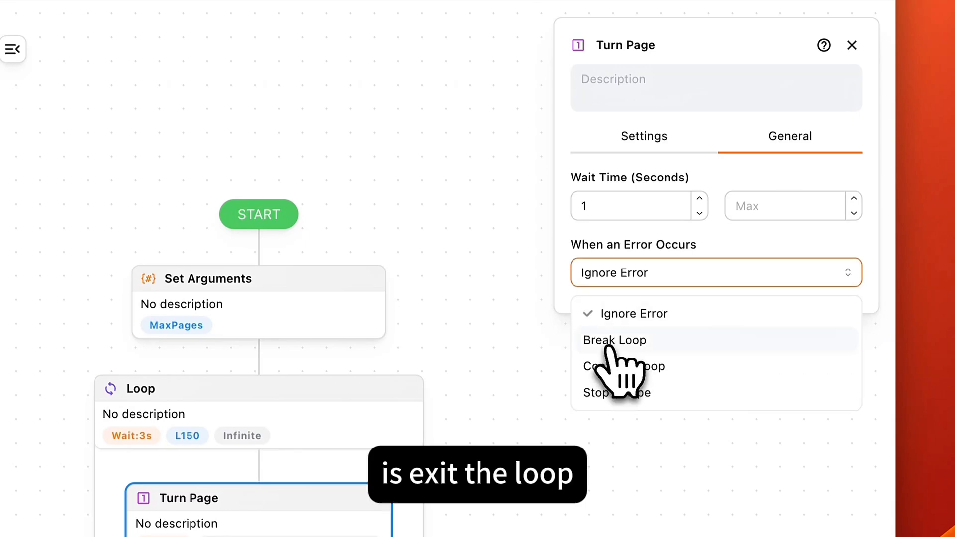
key("Return")
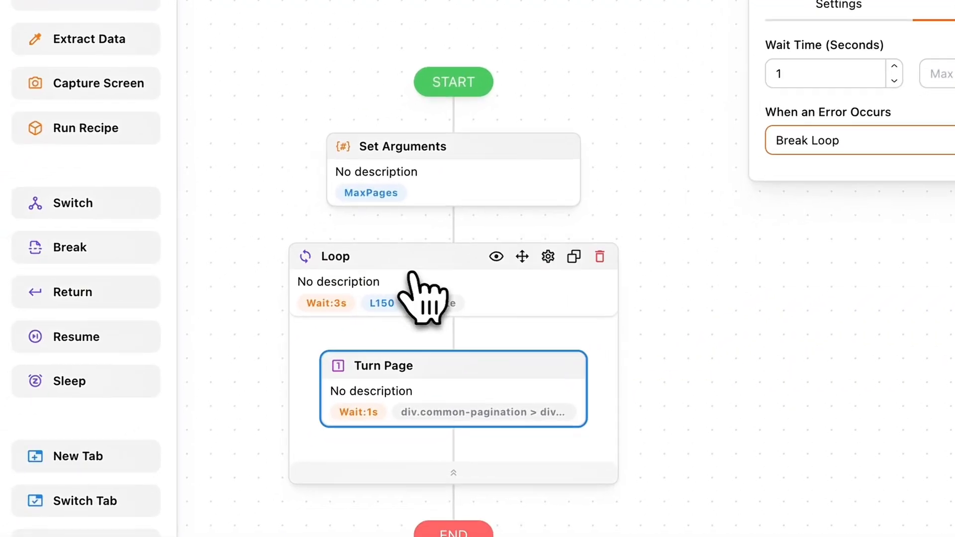
- Delete the Set Arguments block above the Loop and open the Loop block's settings
left_click(434, 299)
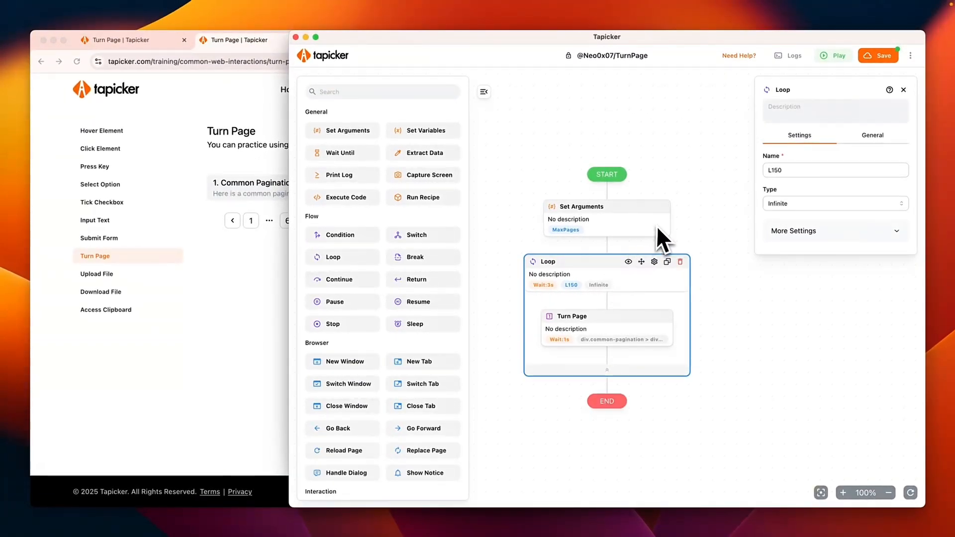
mouse_move(660, 217)
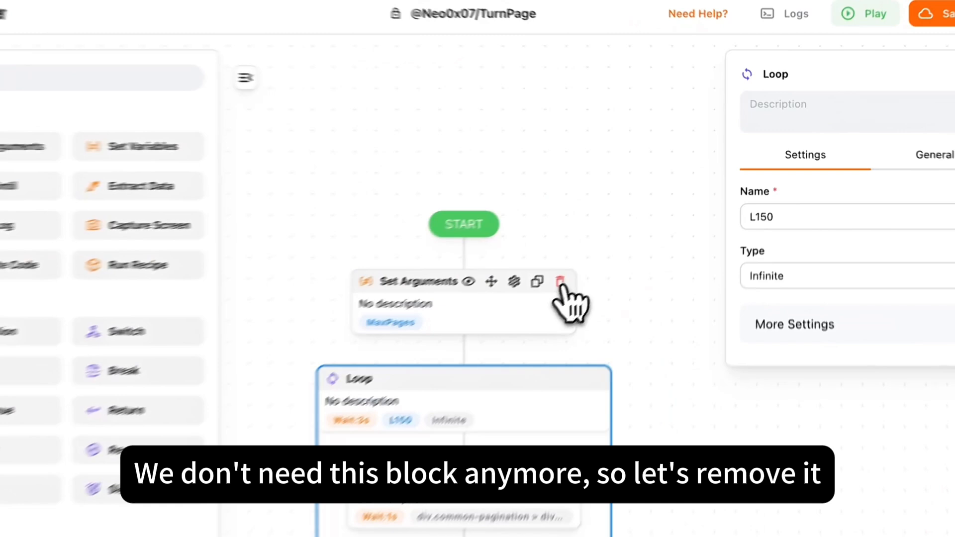
left_click(661, 206)
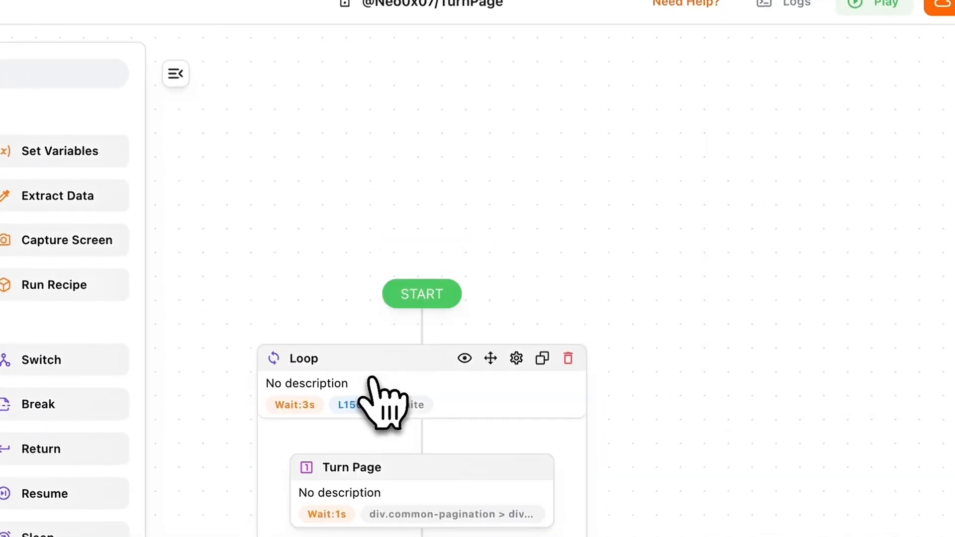
left_click(392, 377)
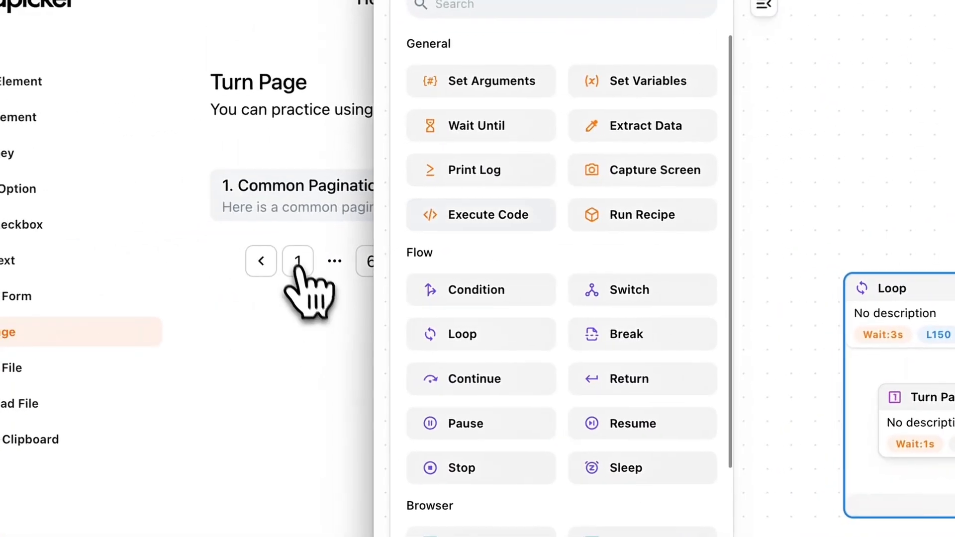
- Return the practice page's Common Pagination to page 1 and run the recipe with the infinite loop
left_click(257, 261)
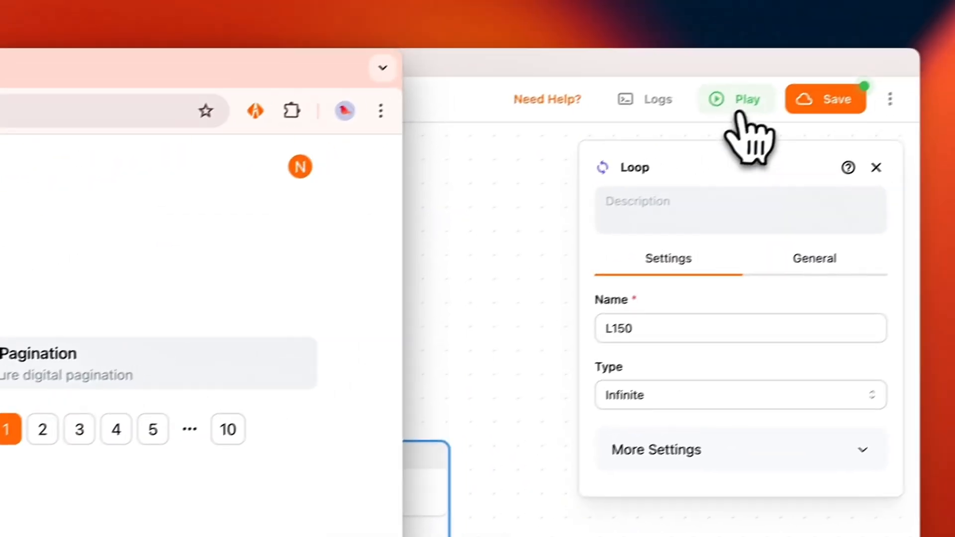
left_click(731, 111)
left_click(700, 114)
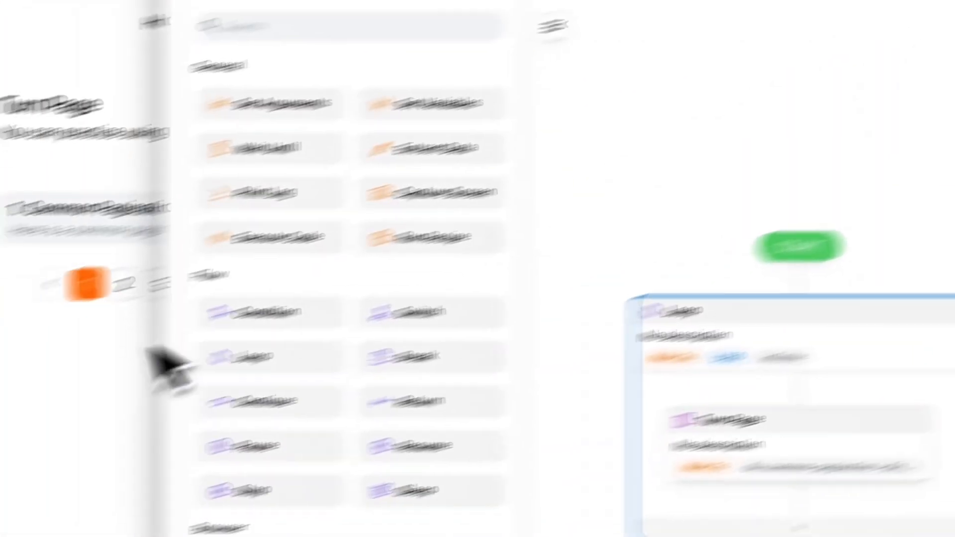
left_click(336, 256)
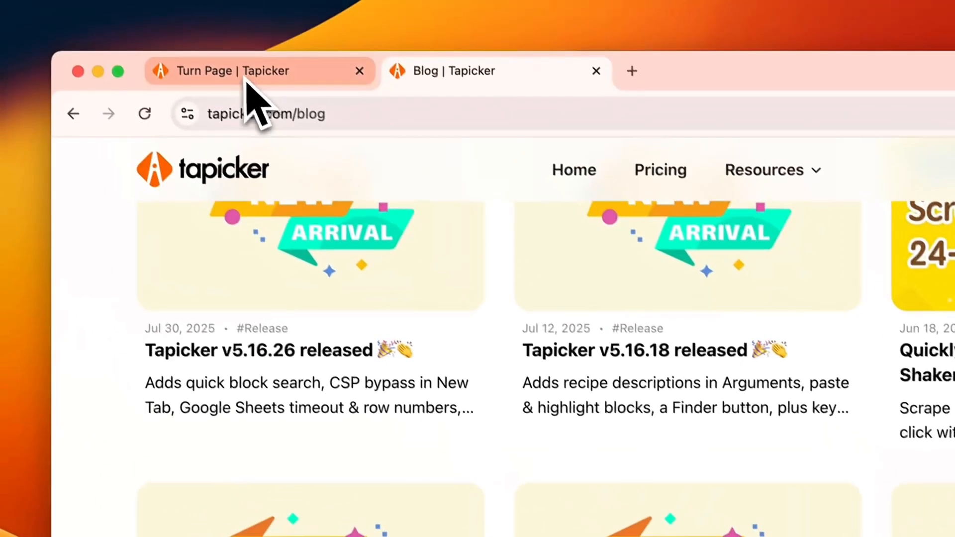
- Switch from the blog to the Turn Page practice tab and open the Turn Page block's settings in the recipe editor
left_click(244, 82)
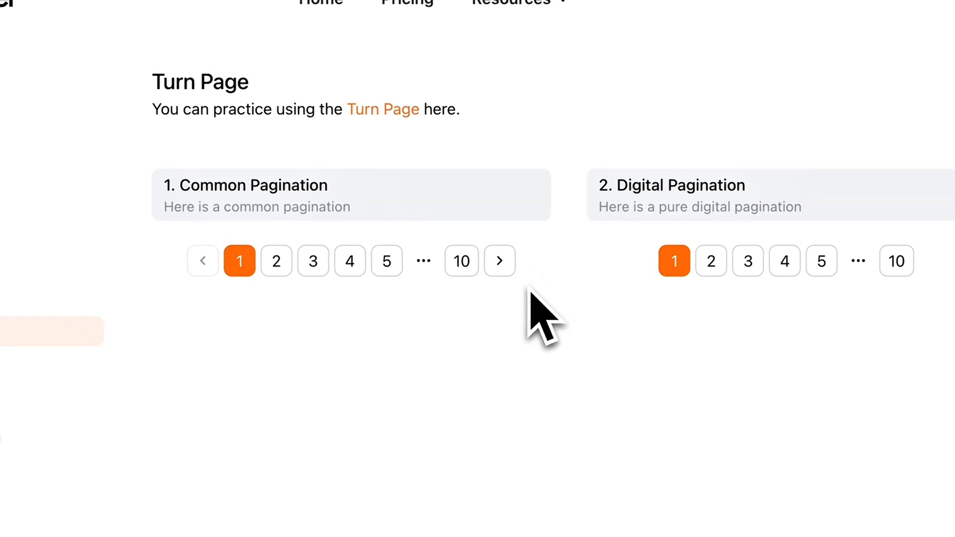
left_click(733, 317)
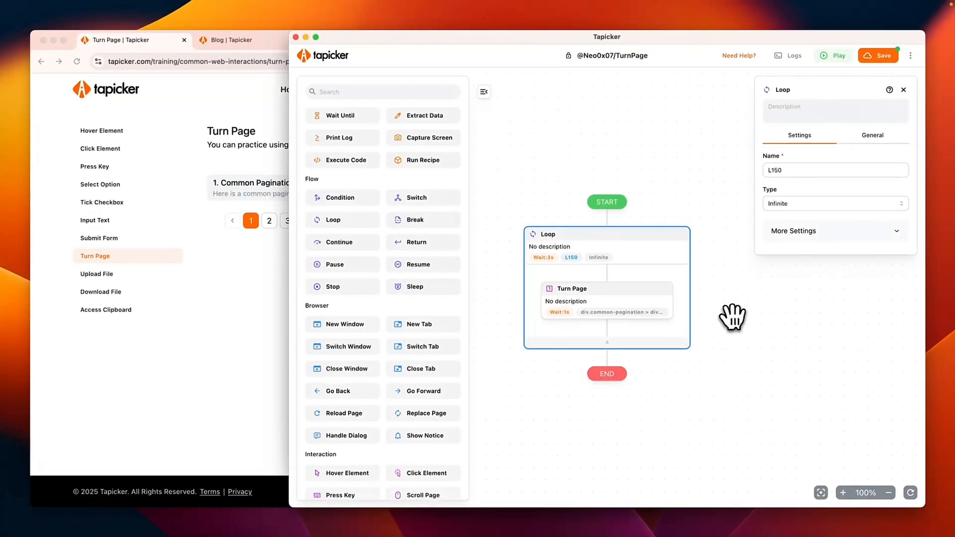
left_click(586, 297)
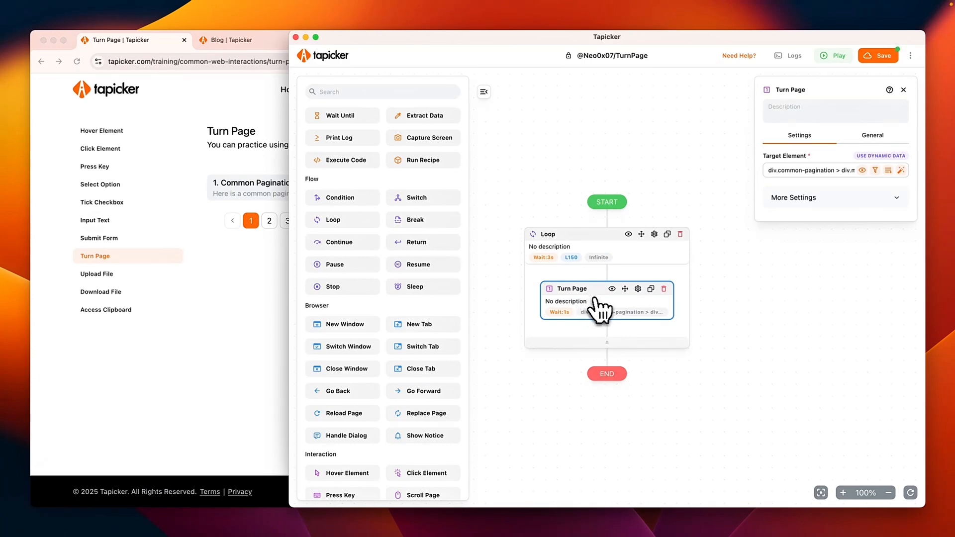
- Add a Click Element block inside the Loop before the Turn Page block and open its settings
scroll(409, 239, "down", 6)
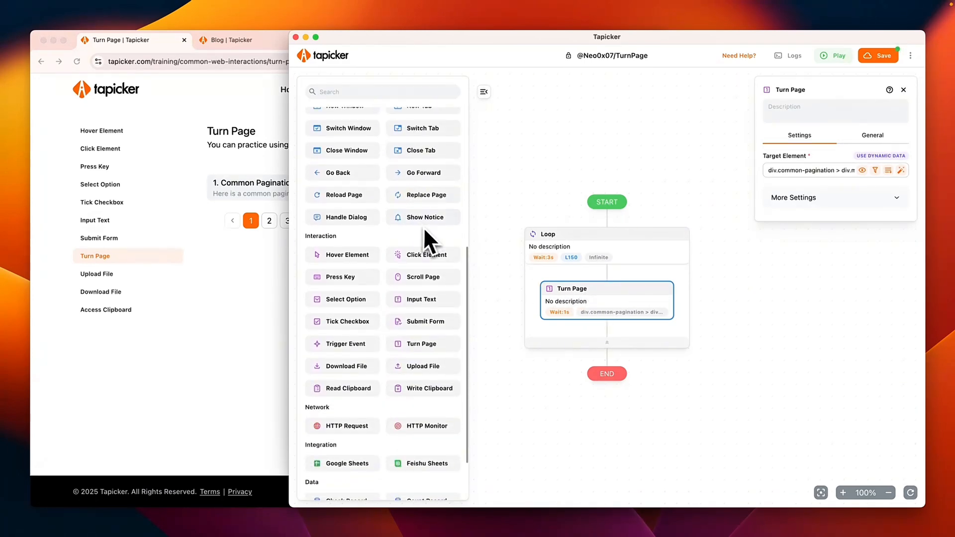
left_click_drag(422, 196, 614, 275)
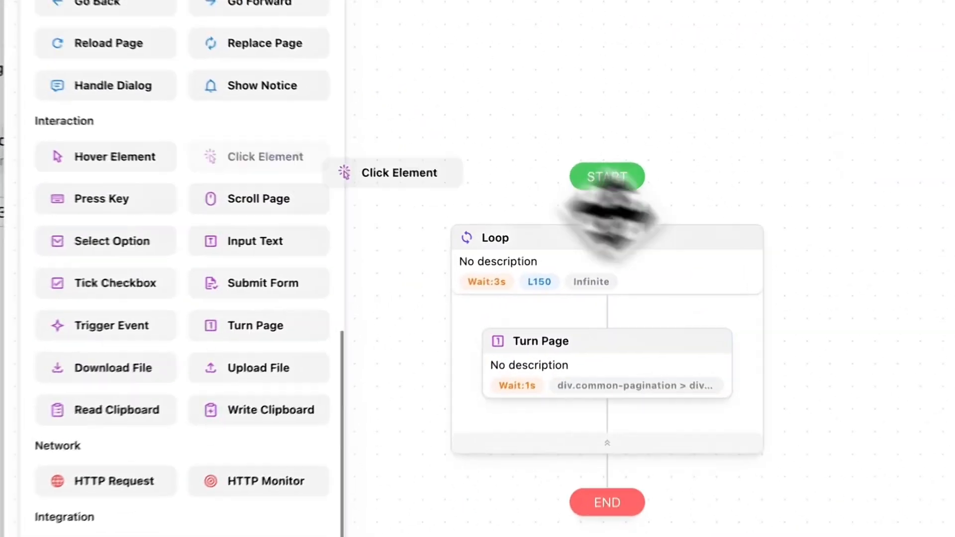
left_click_drag(623, 323, 612, 325)
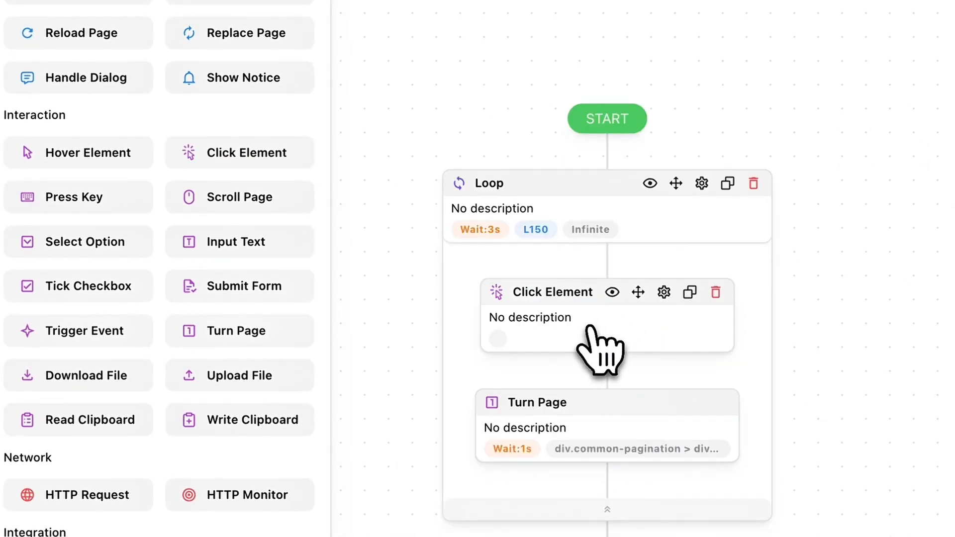
left_click(597, 330)
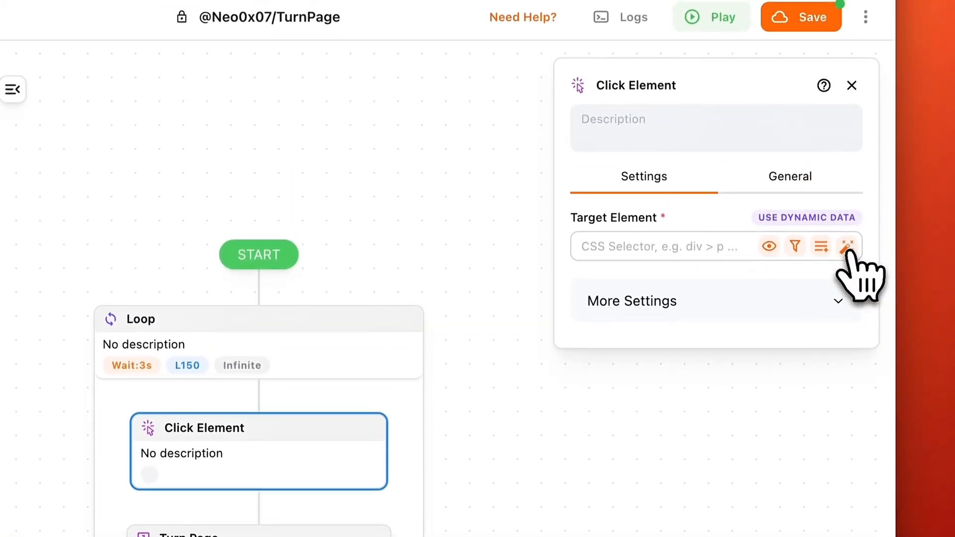
- Pick the Common Pagination's next-page button as the Click Element target and set the block's wait time to 1 second
left_click(847, 172)
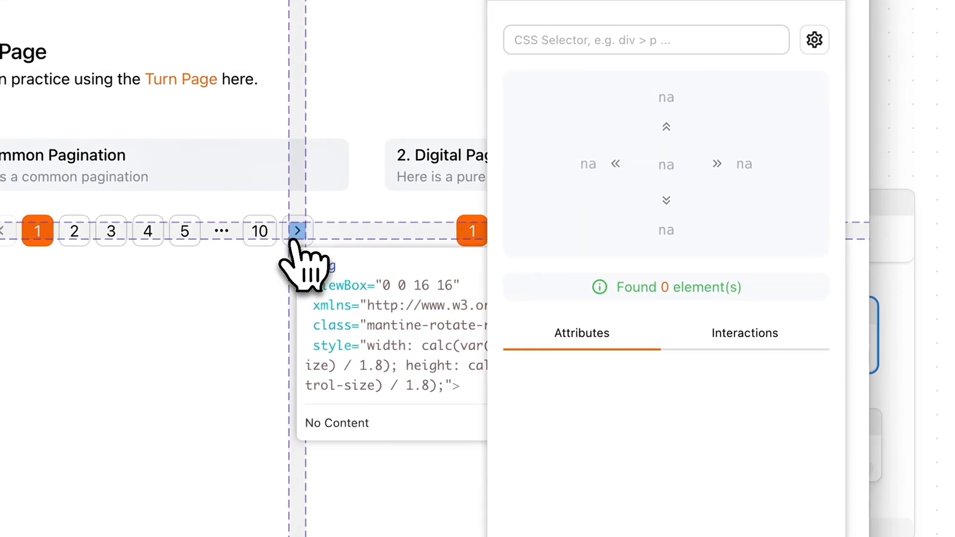
left_click(291, 231)
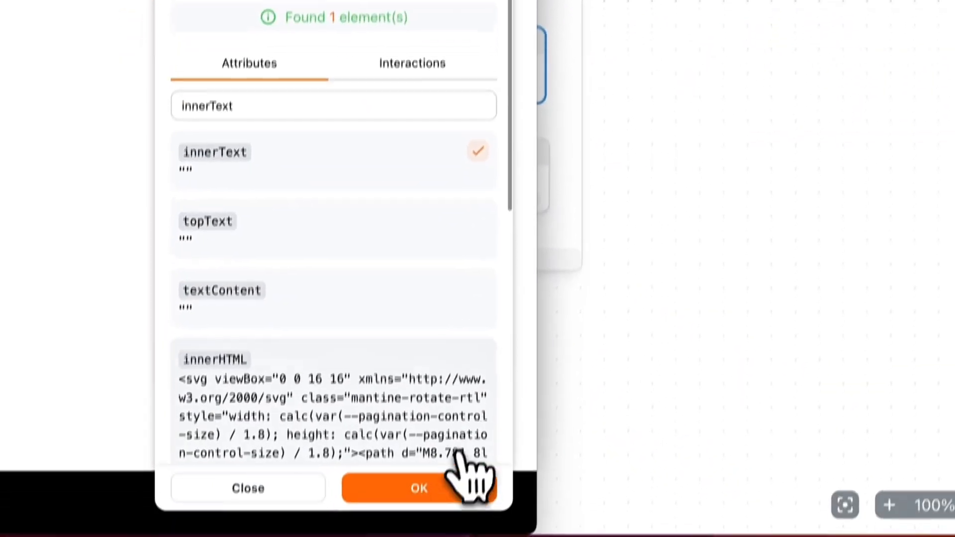
left_click(425, 460)
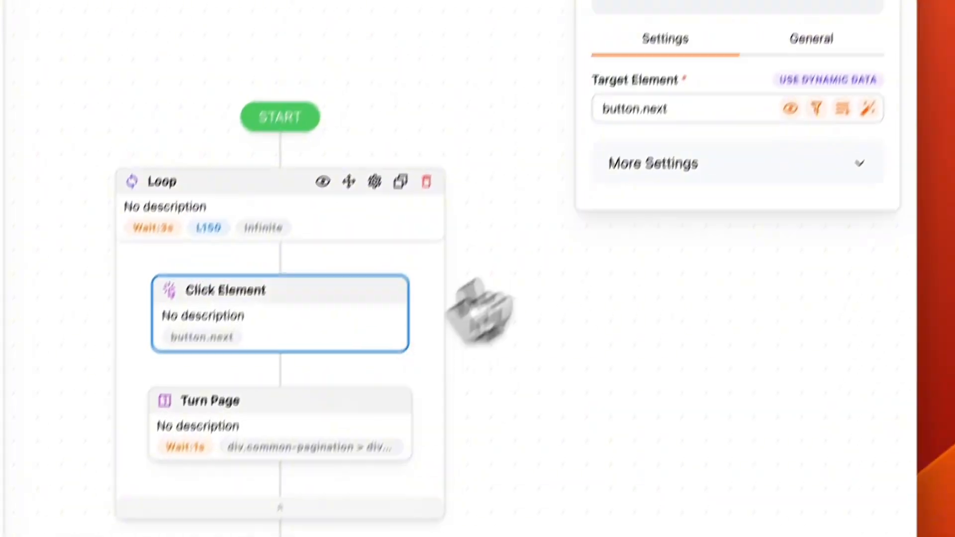
left_click(748, 81)
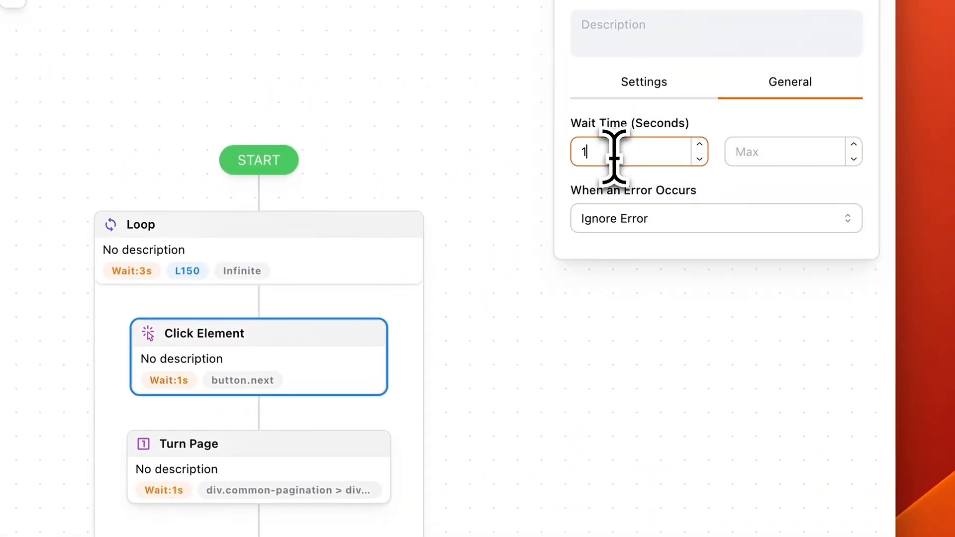
- Delete the Turn Page block from inside the Loop
left_click(222, 471)
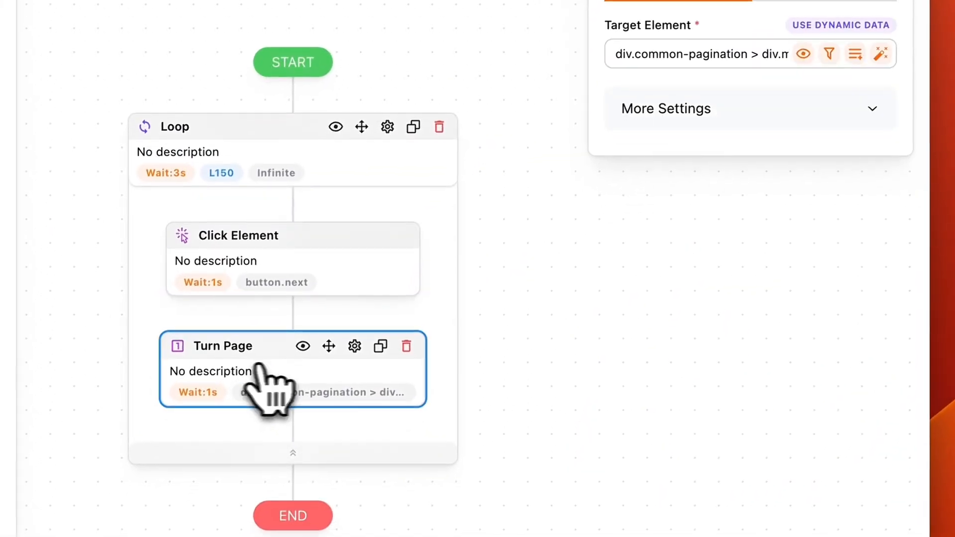
left_click(407, 344)
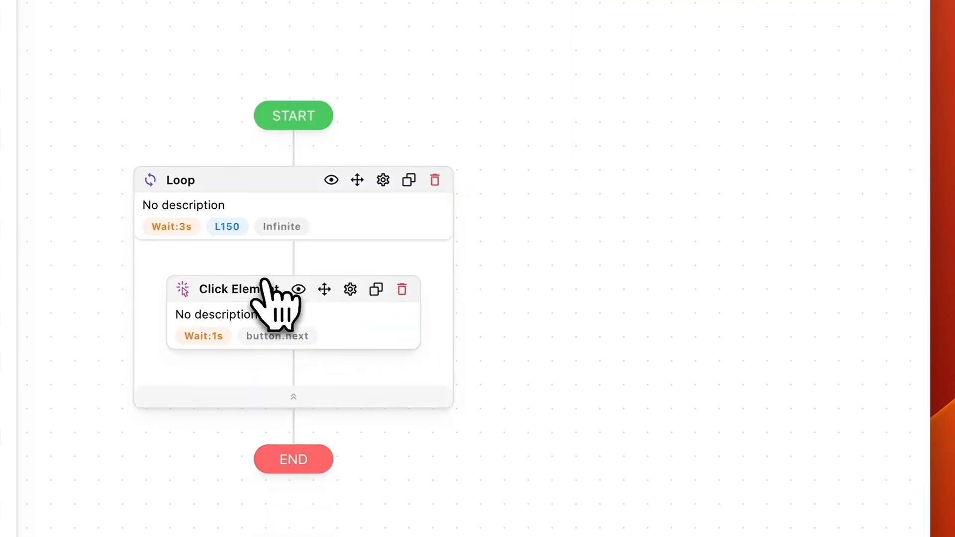
- Change the Loop block's type to Number and open its End value for editing
left_click(277, 213)
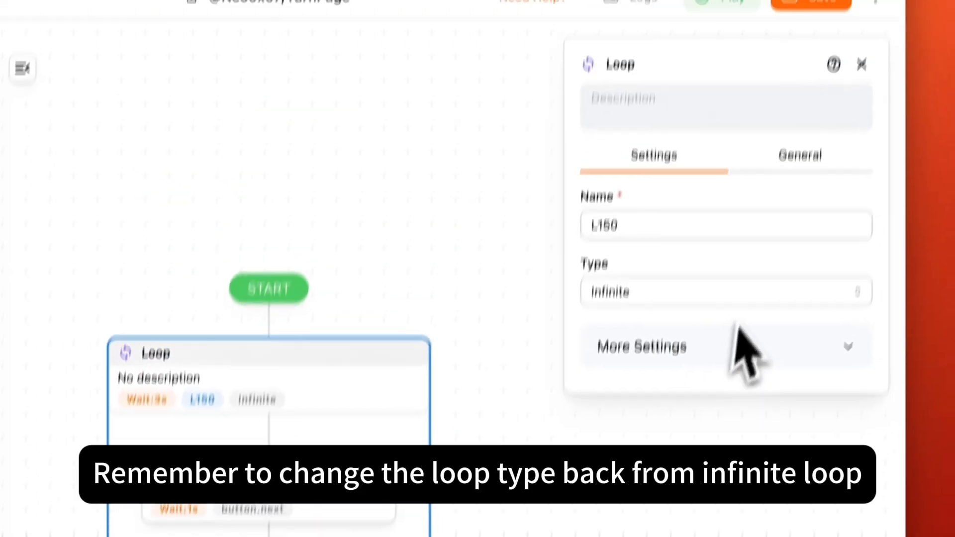
left_click(644, 366)
left_click(633, 425)
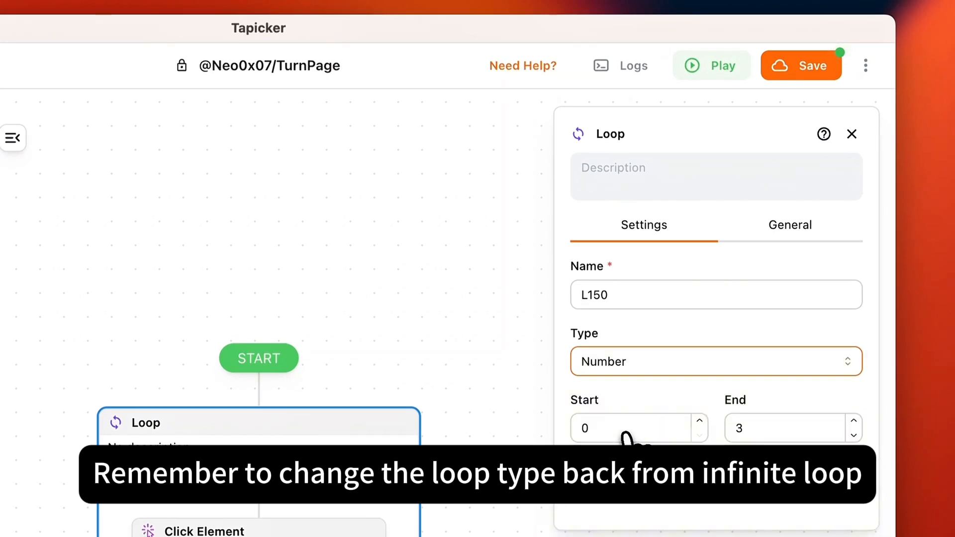
left_click(763, 428)
left_click(481, 455)
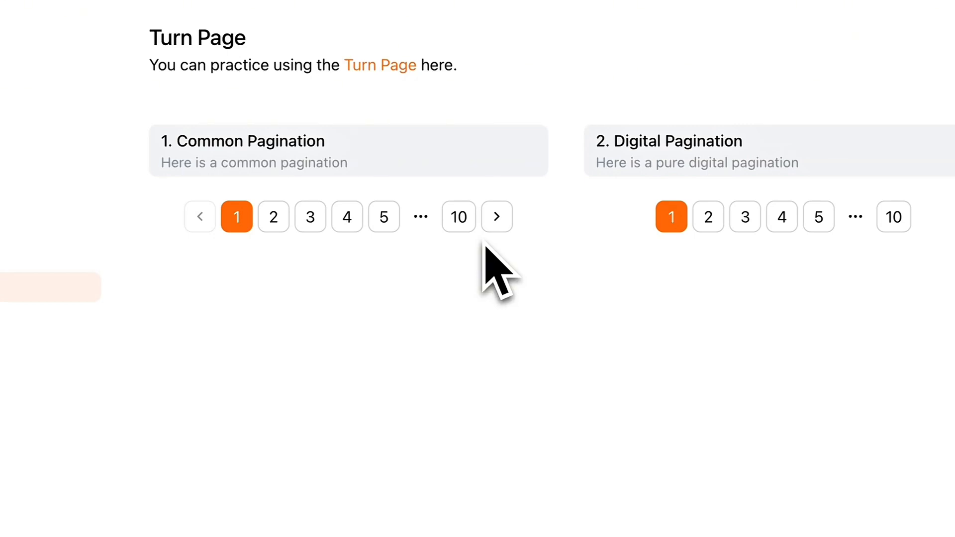
- Move the practice page's Common Pagination to page 10 and set the Click Element block's error handling to Break Loop
left_click(459, 219)
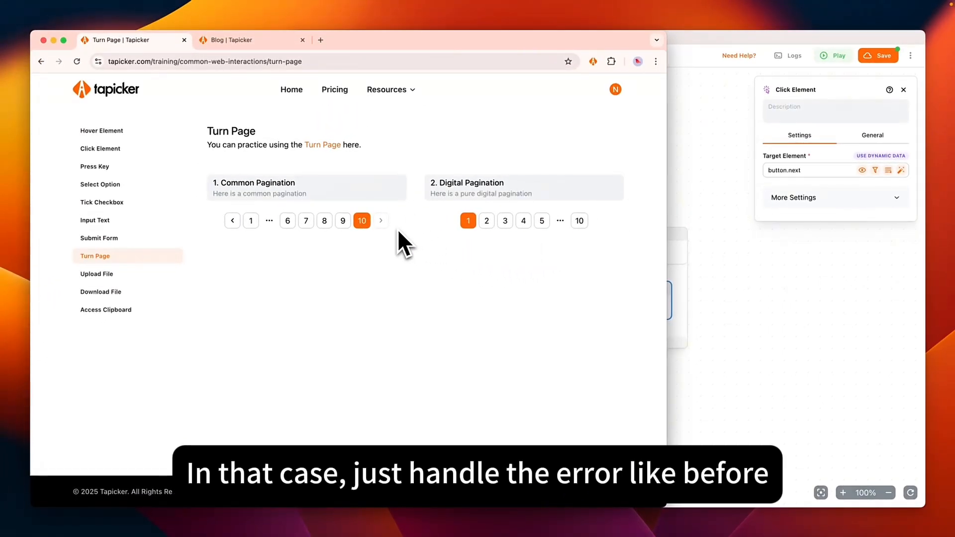
left_click(750, 281)
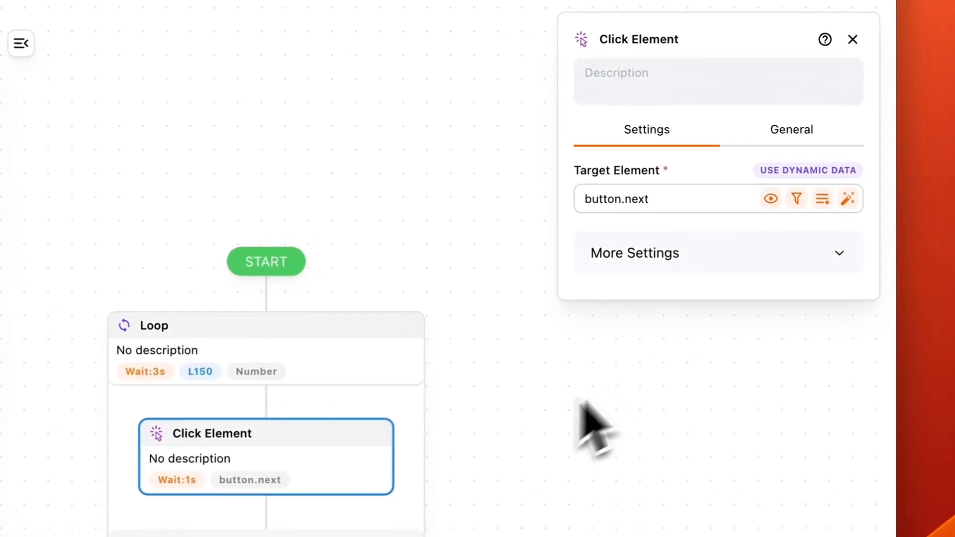
left_click(802, 129)
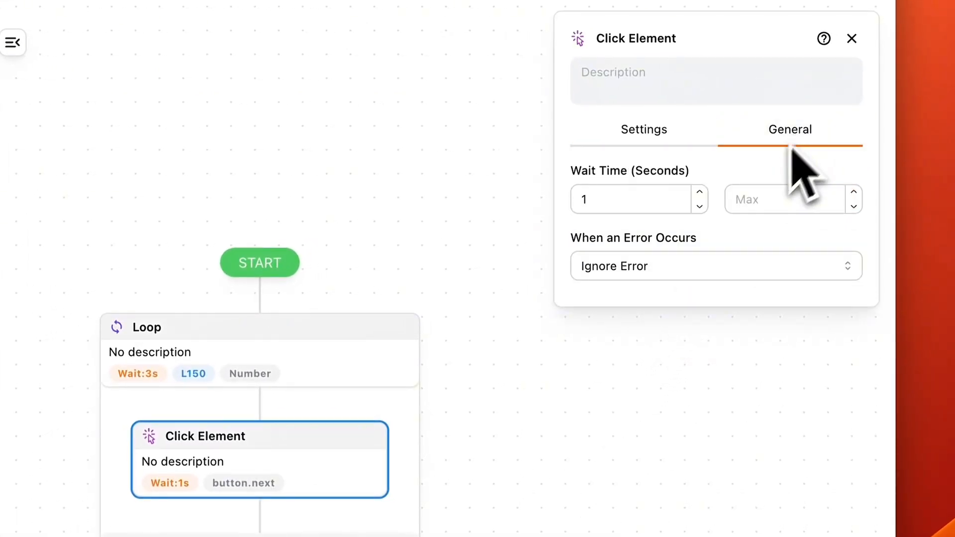
left_click(638, 267)
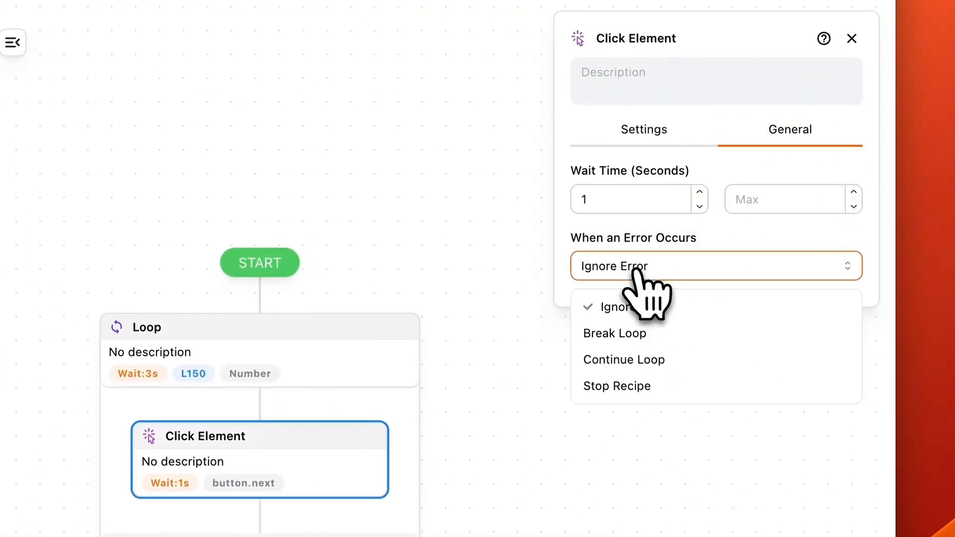
left_click(633, 334)
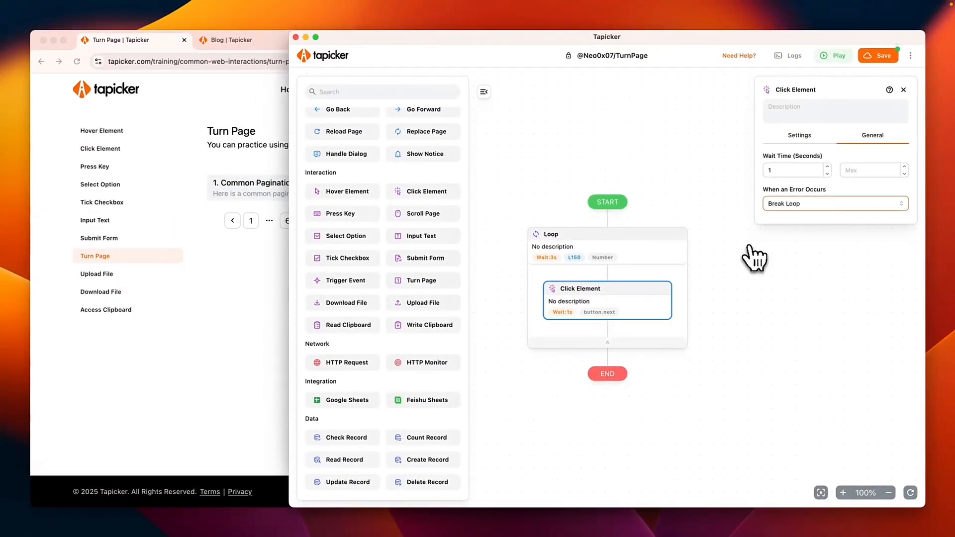
- Change the Click Element target selector to button.next:not([disabled]) in the Finder, check its match count on page 10, and apply it
left_click(244, 248)
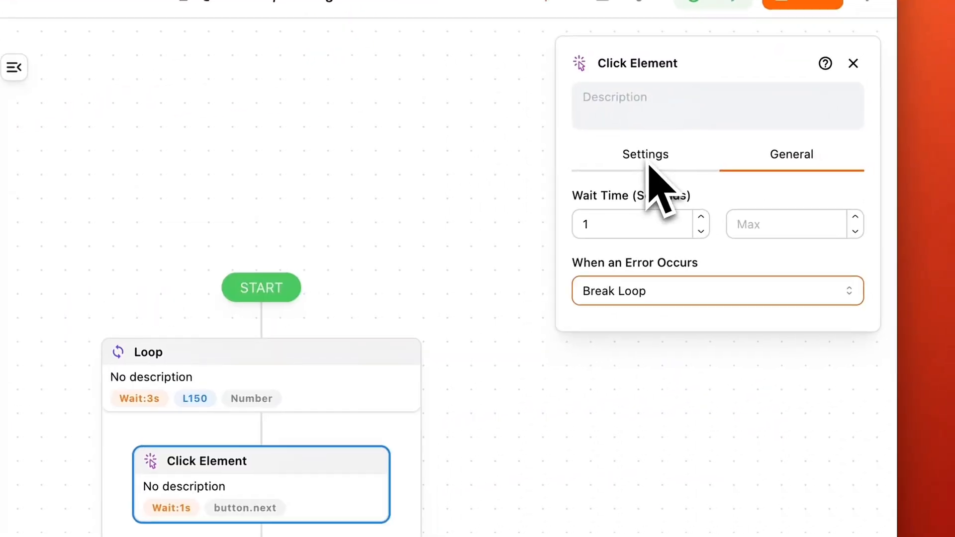
left_click(644, 158)
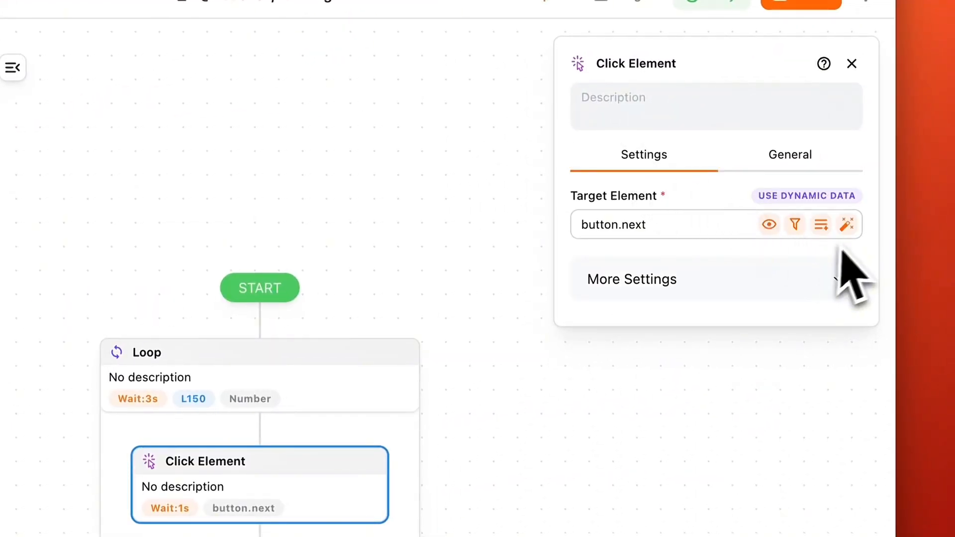
left_click(847, 226)
left_click(119, 134)
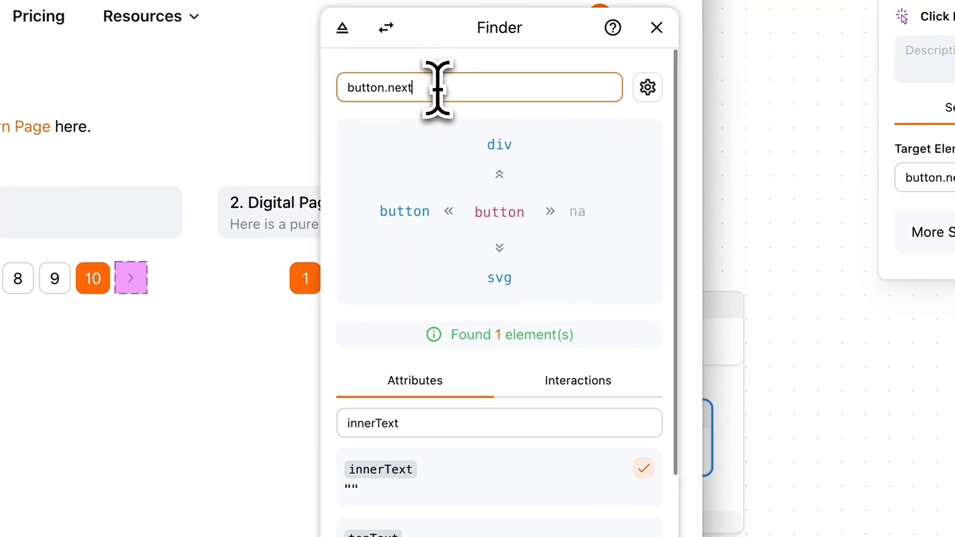
type(":no")
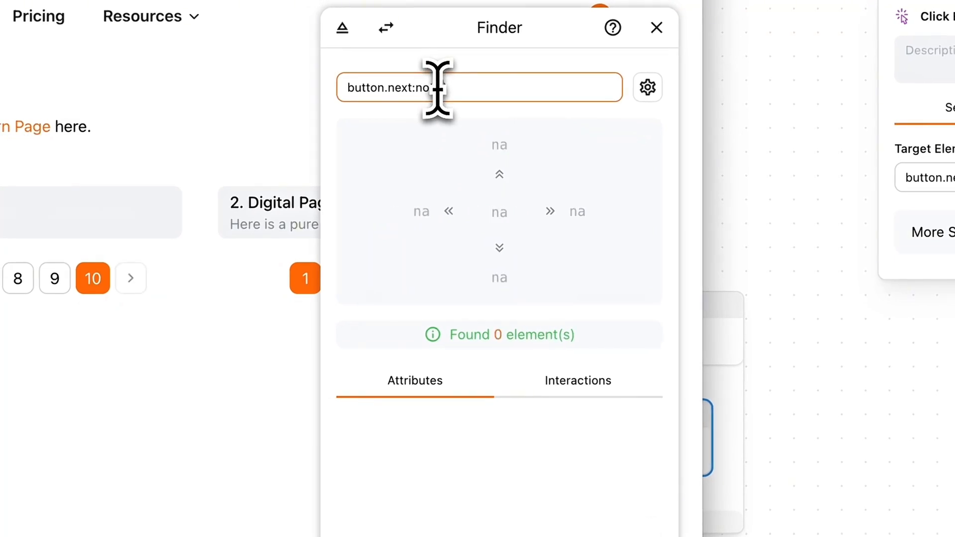
type("t([diaabled")
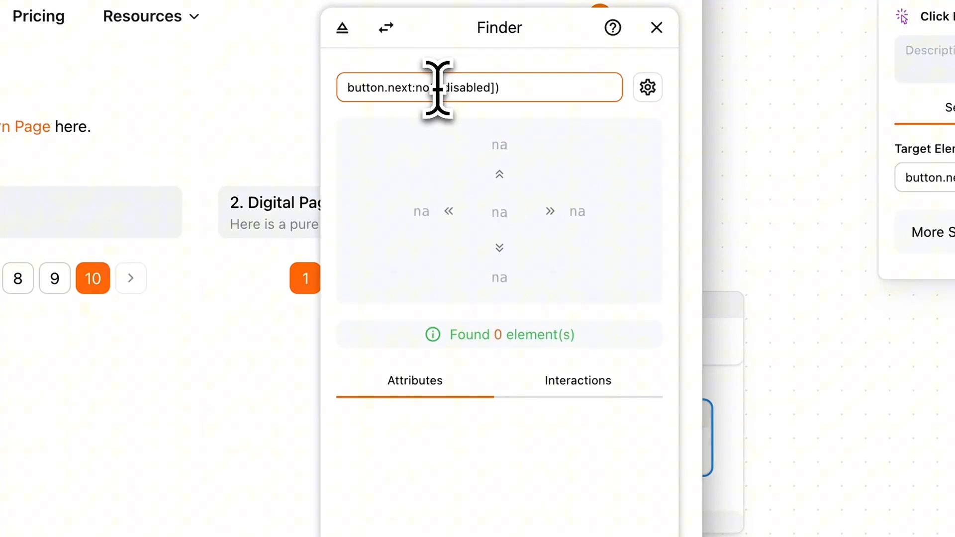
left_click_drag(557, 334, 494, 334)
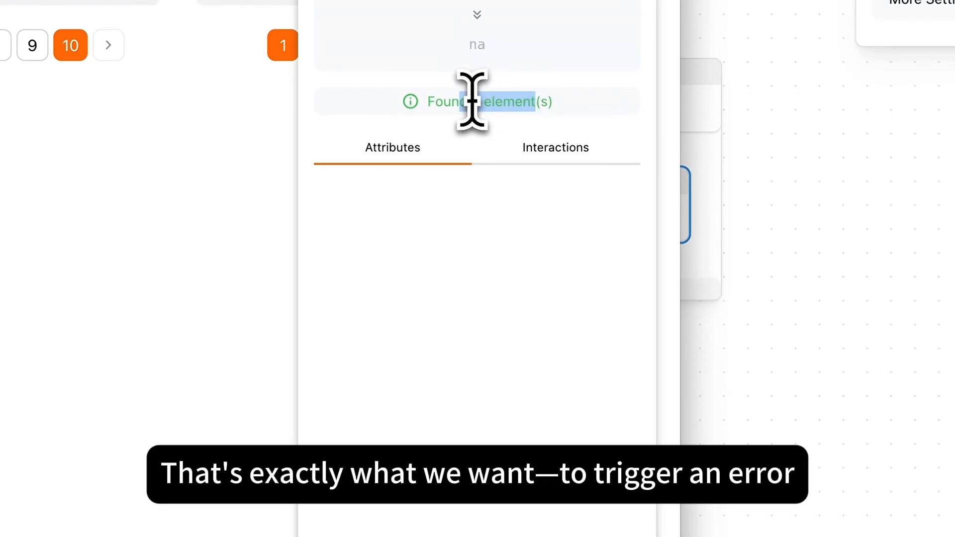
left_click(323, 457)
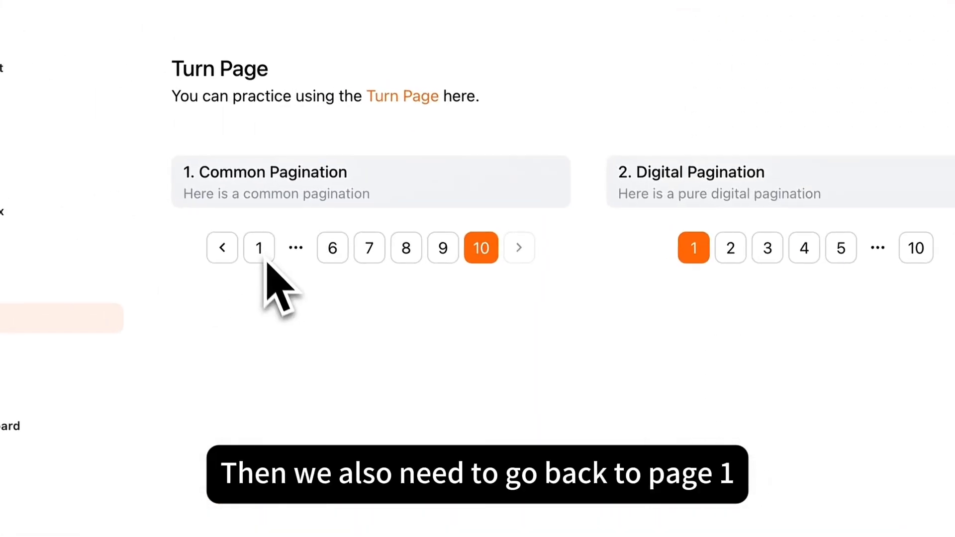
- Return the Common Pagination to page 1 and recheck the target selector's match count in the Finder
left_click(261, 247)
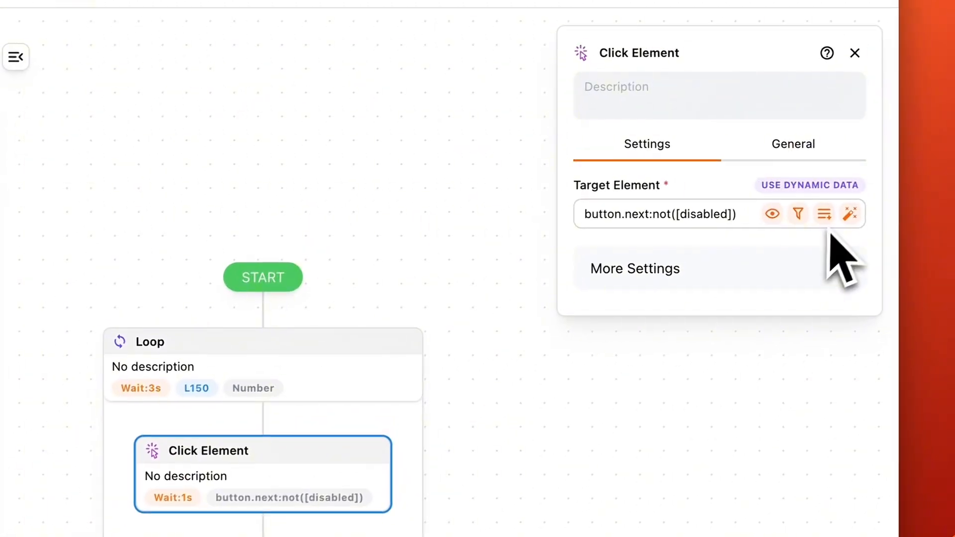
left_click(848, 217)
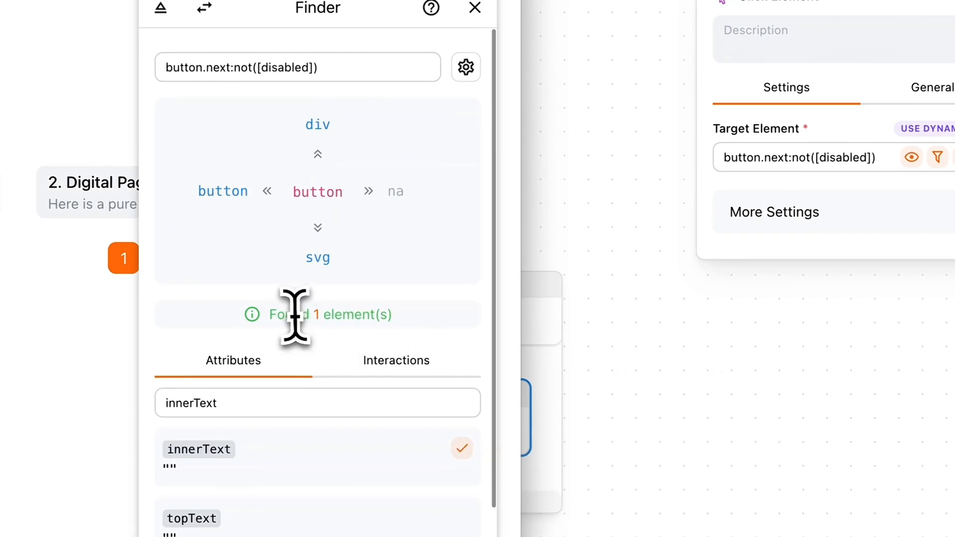
left_click_drag(294, 315, 374, 316)
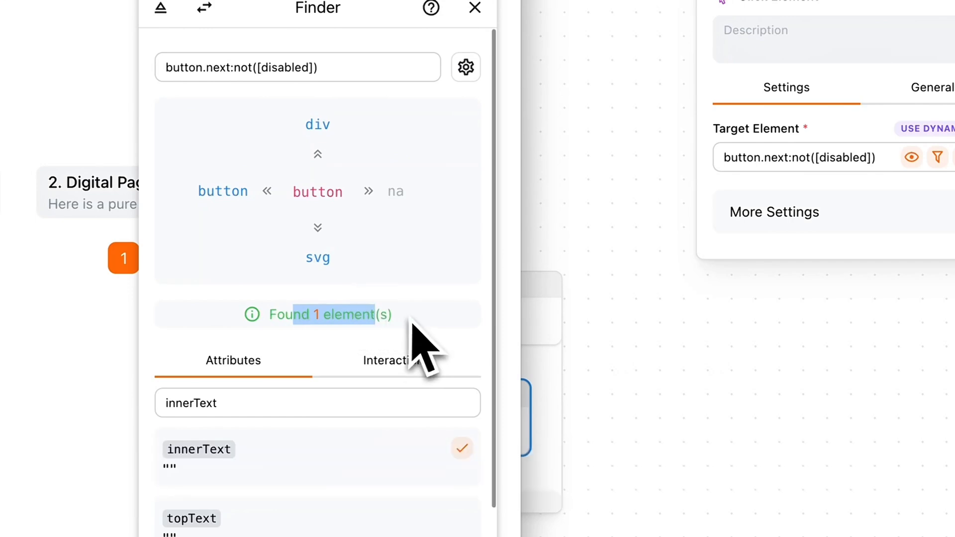
left_click(669, 329)
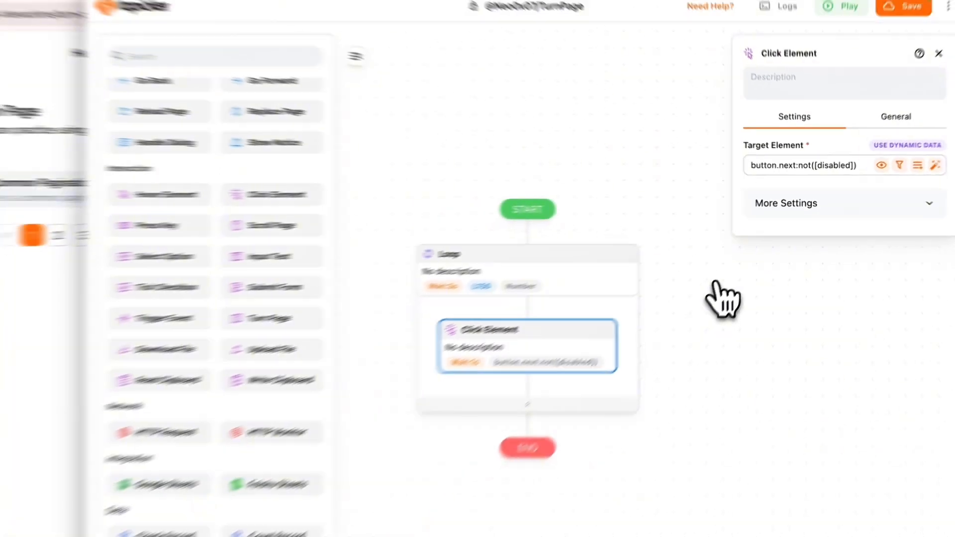